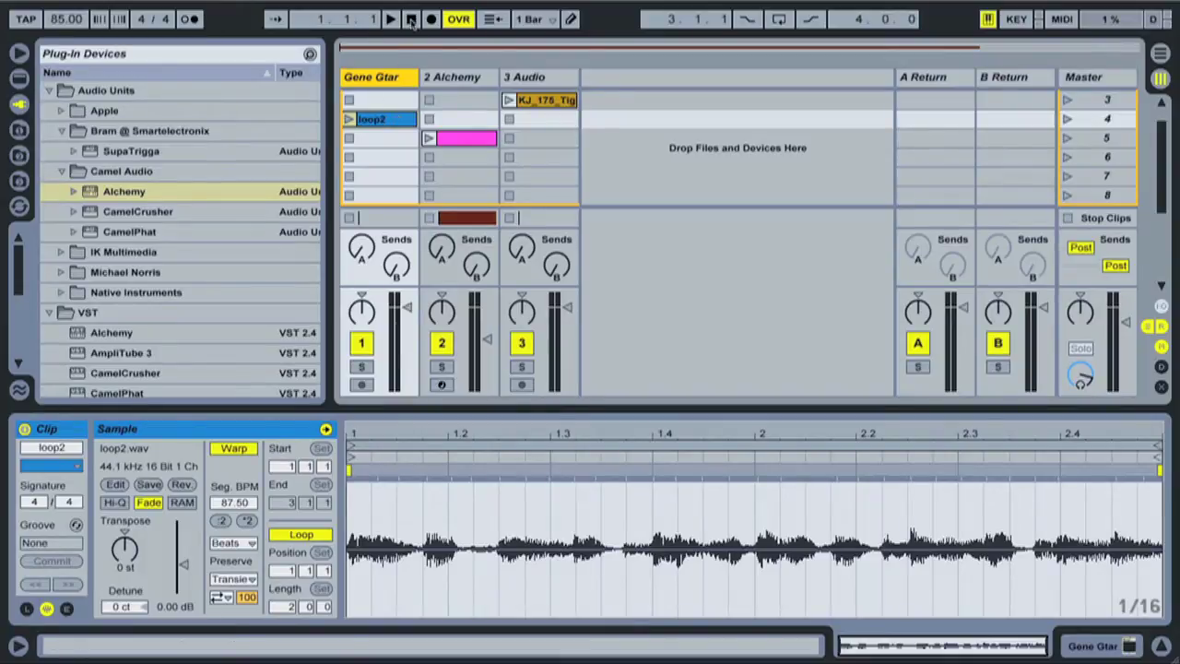
# Solo the Gene Gtar track and record the loop2 clip into the arrangement
pyautogui.click(361, 367)
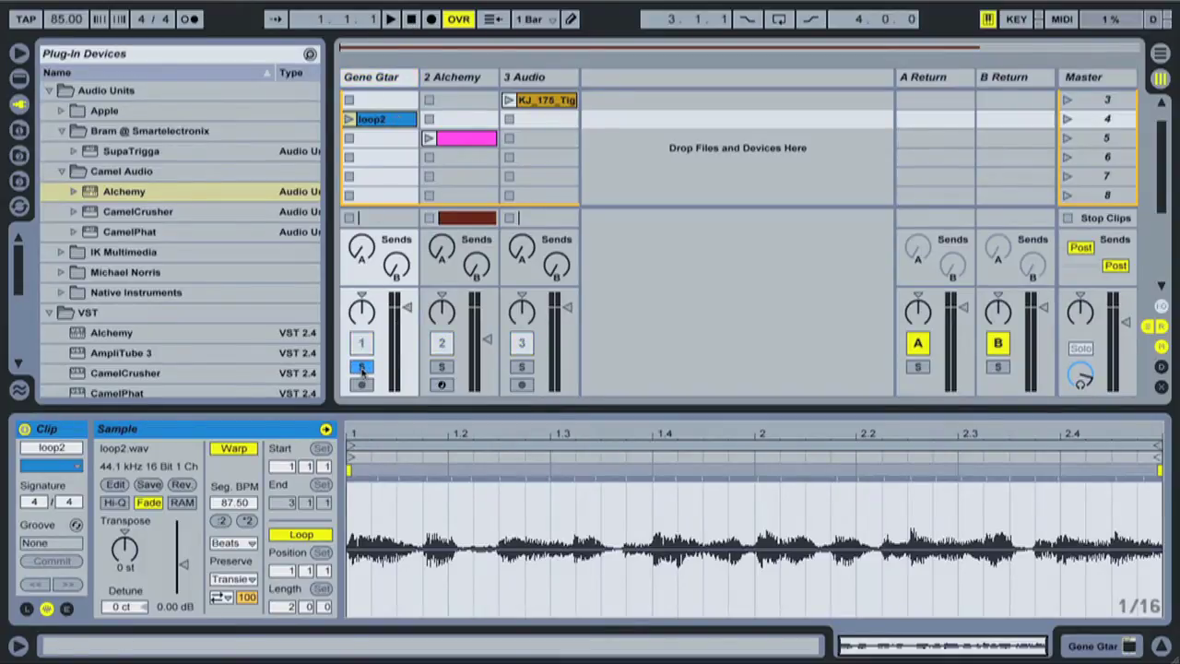
pyautogui.click(430, 19)
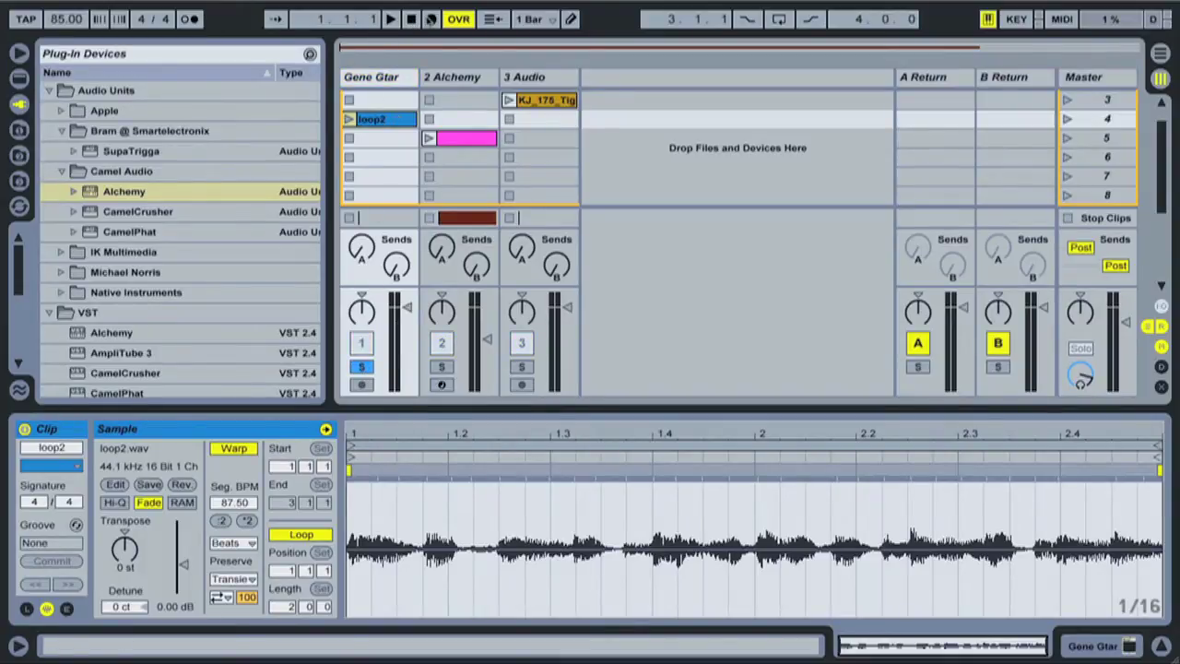
pyautogui.click(349, 120)
pyautogui.press('Tab')
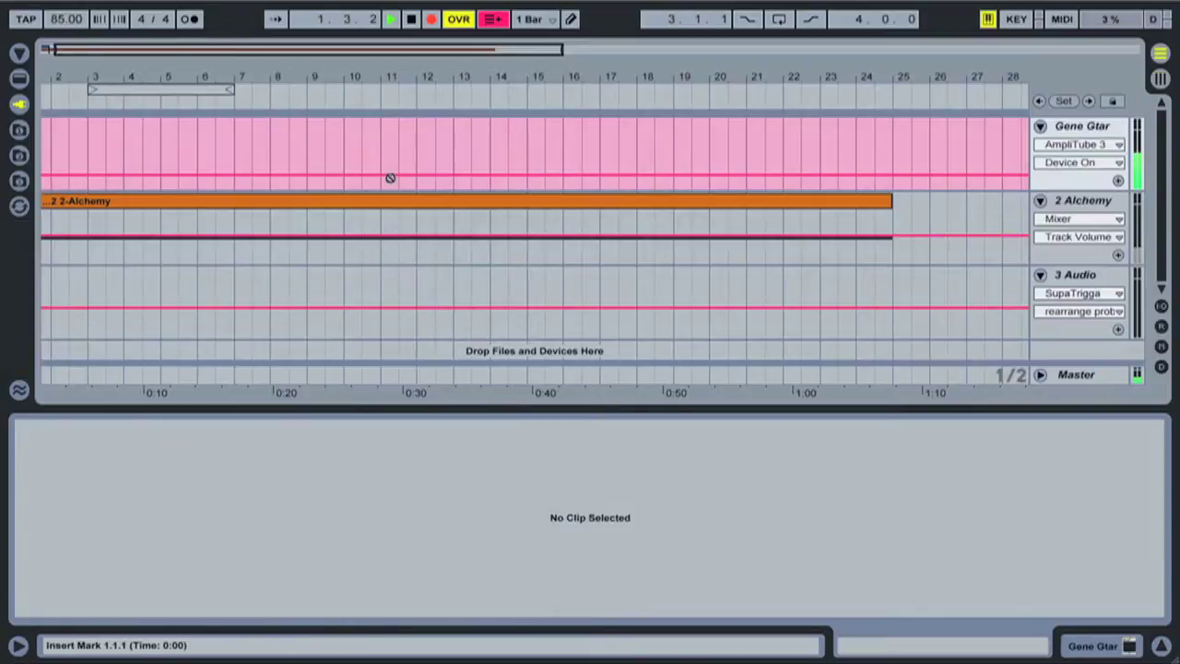
# Stop recording and stretch the loop2 clip so it ends at bar 9
pyautogui.moveTo(78, 83); pyautogui.dragTo(78, 72)
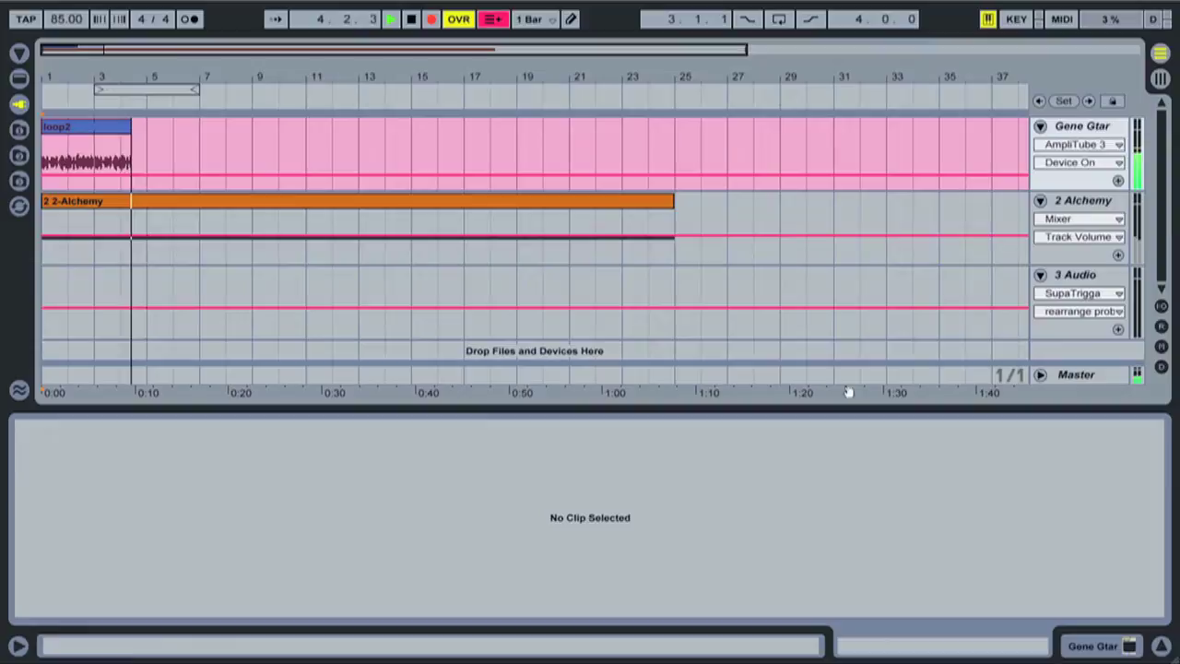
pyautogui.press('space')
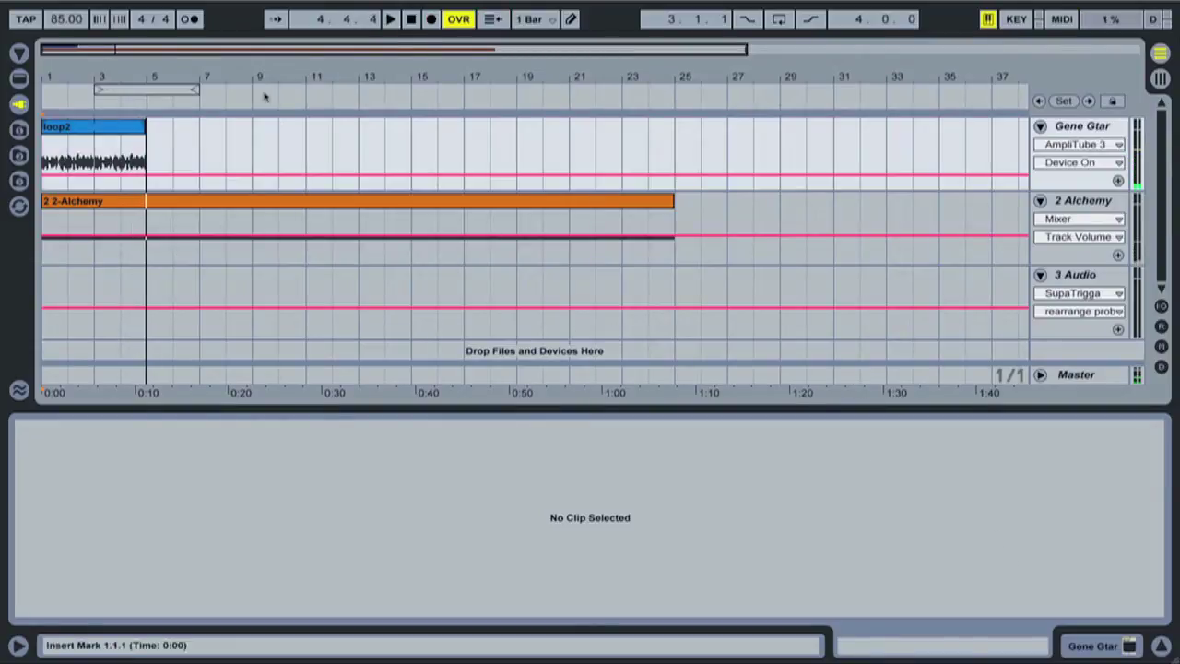
pyautogui.moveTo(145, 132); pyautogui.dragTo(255, 127)
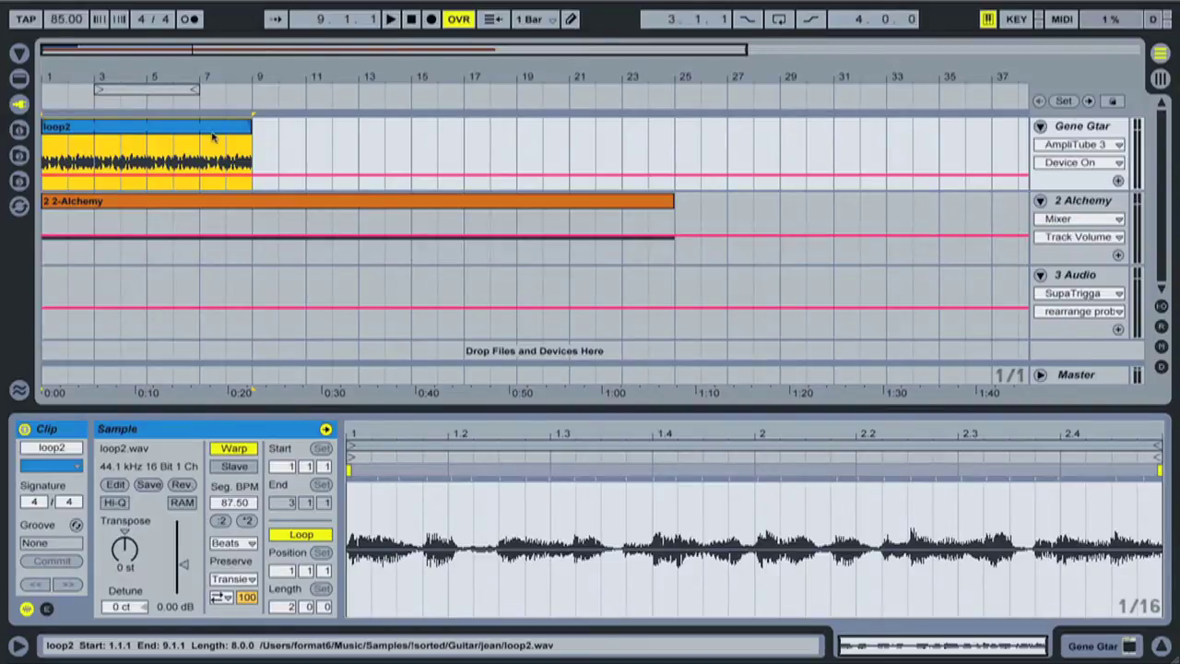
# Switch on the AmpliTube 3 effect on Gene Gtar and play from bar 2 to check it
pyautogui.click(1094, 647)
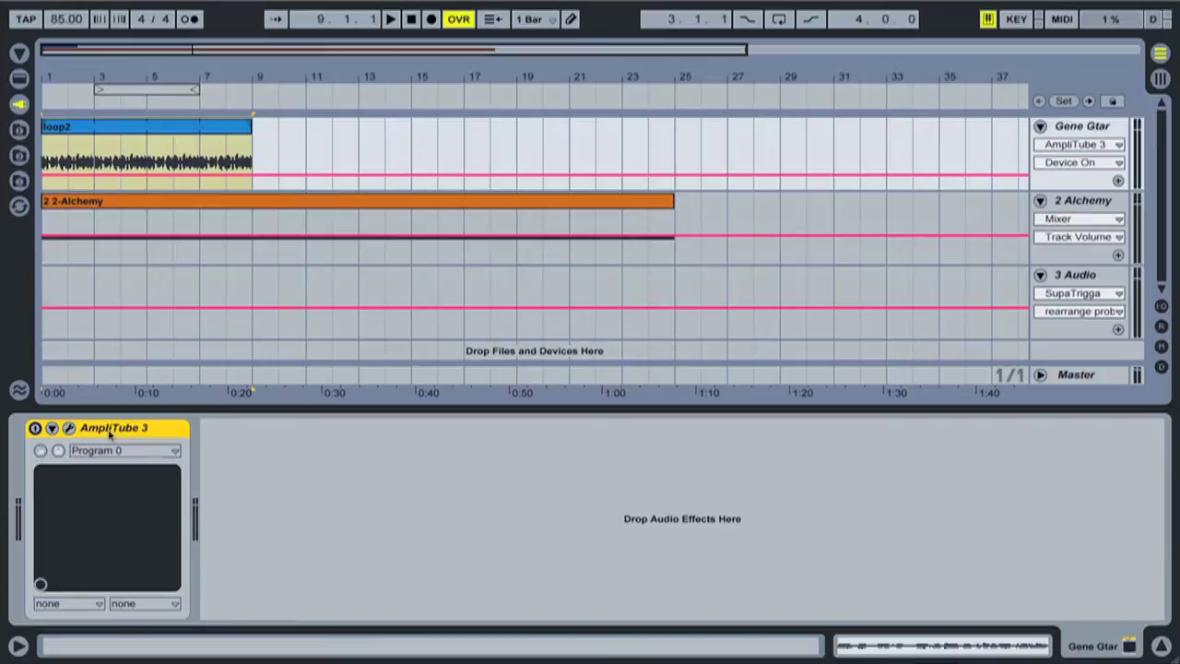
pyautogui.click(34, 428)
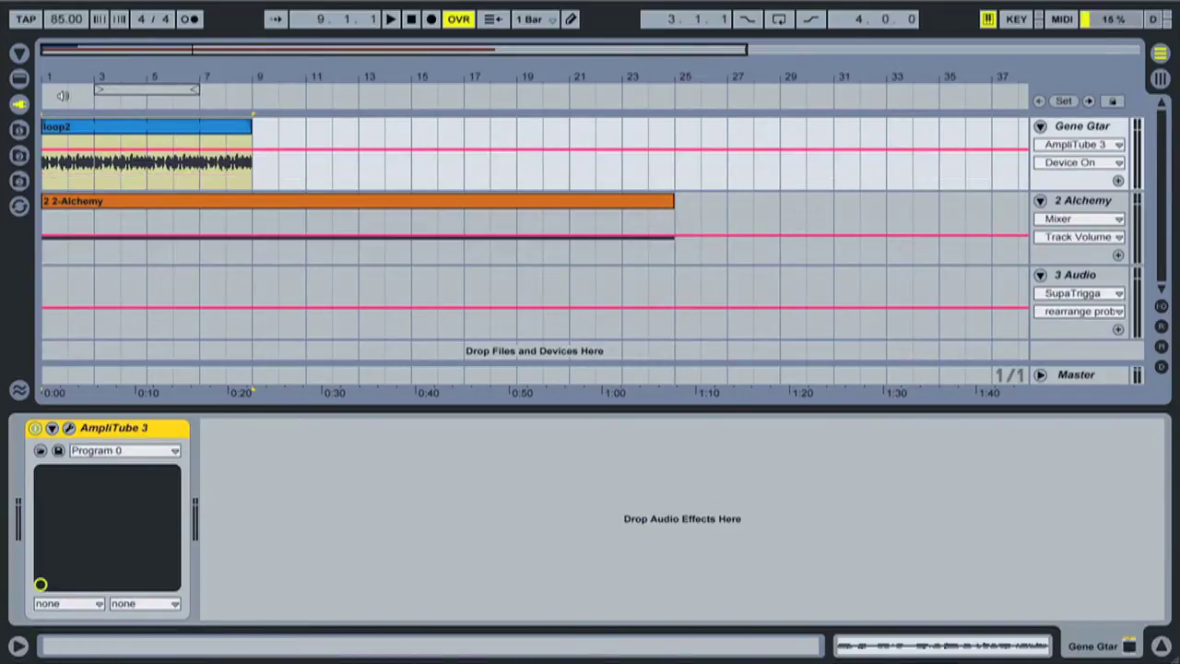
pyautogui.click(63, 95)
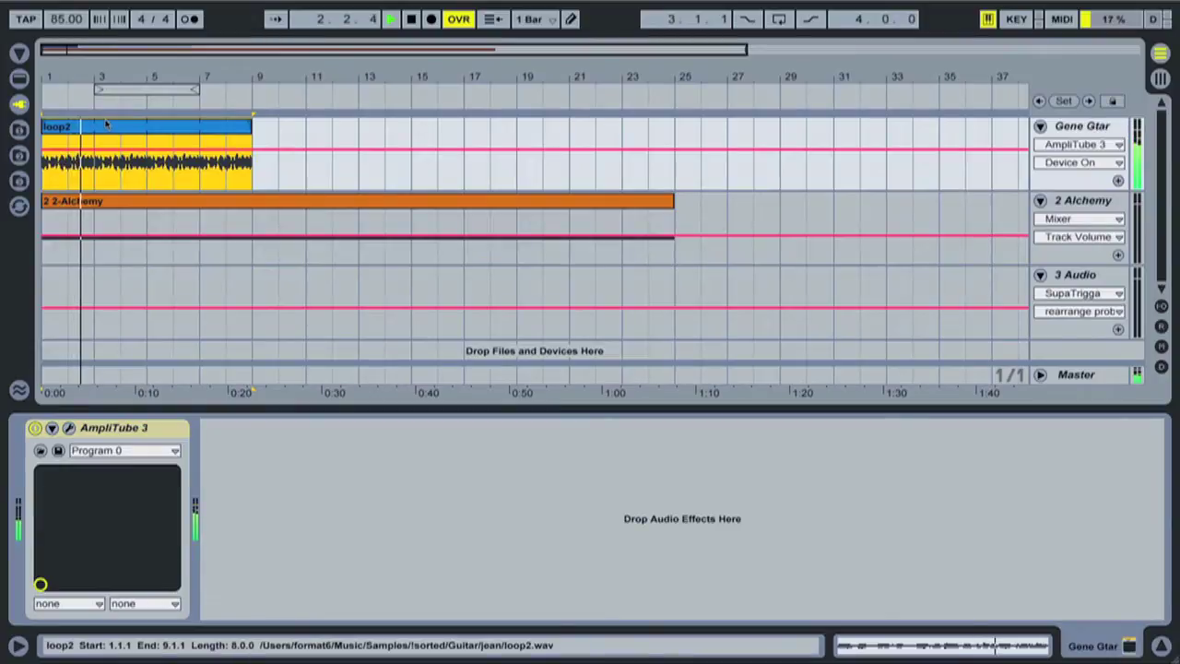
# Freeze the Gene Gtar track from the loop2 clip's context menu
pyautogui.click(145, 134)
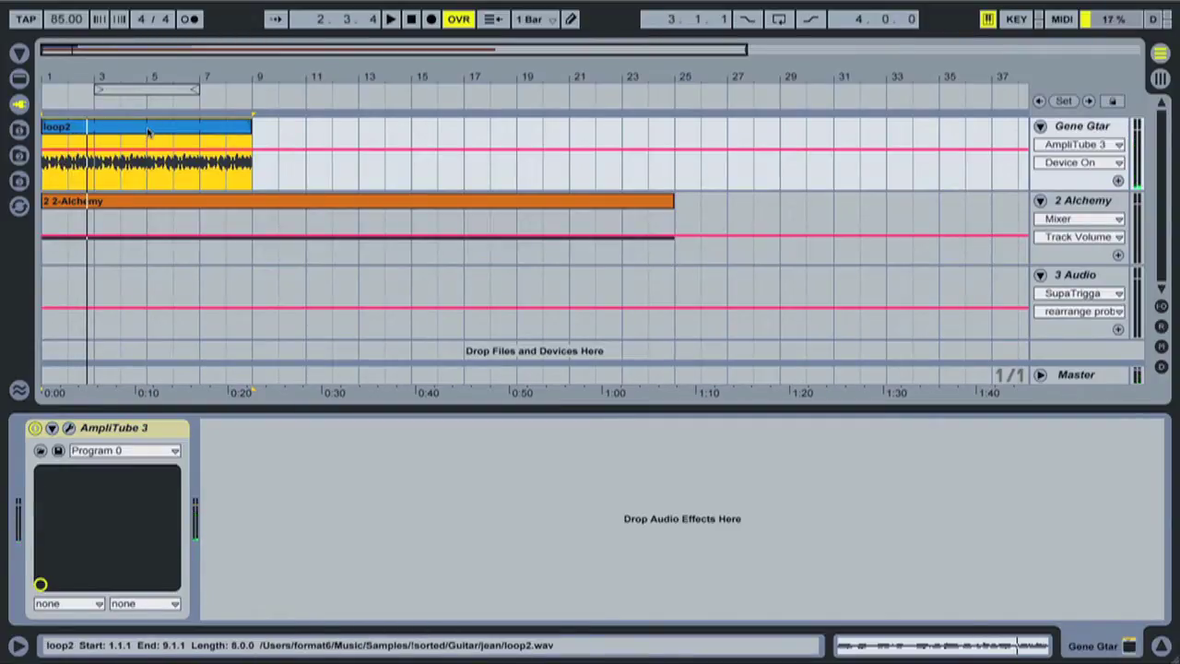
pyautogui.rightClick(157, 135)
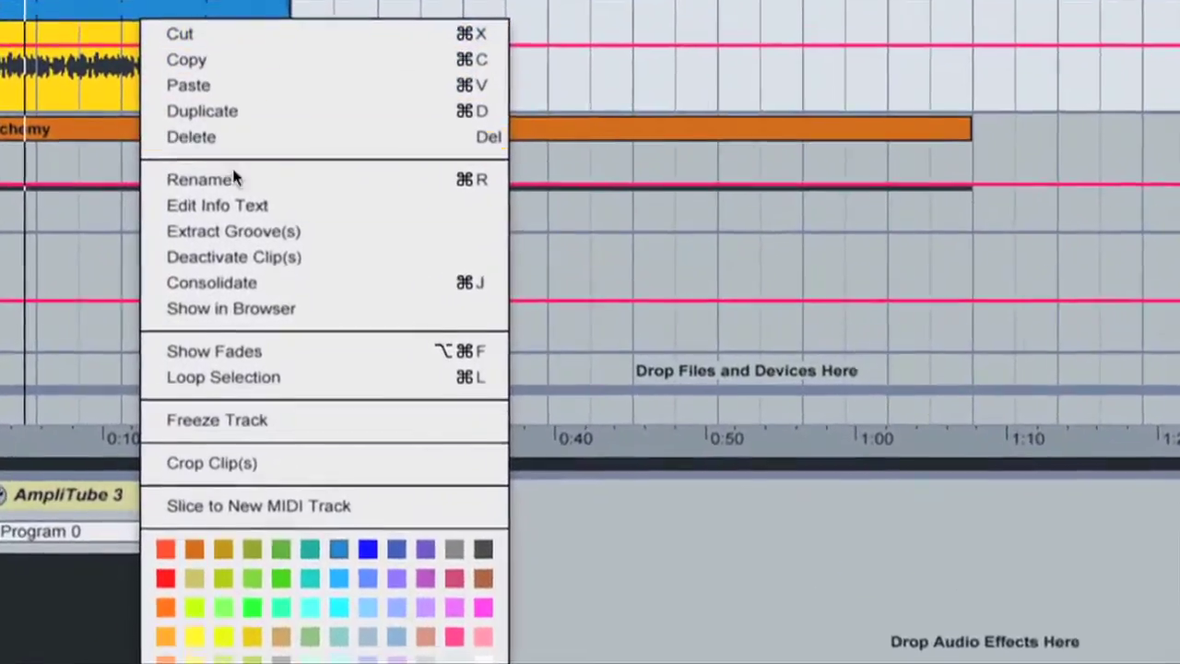
pyautogui.click(253, 419)
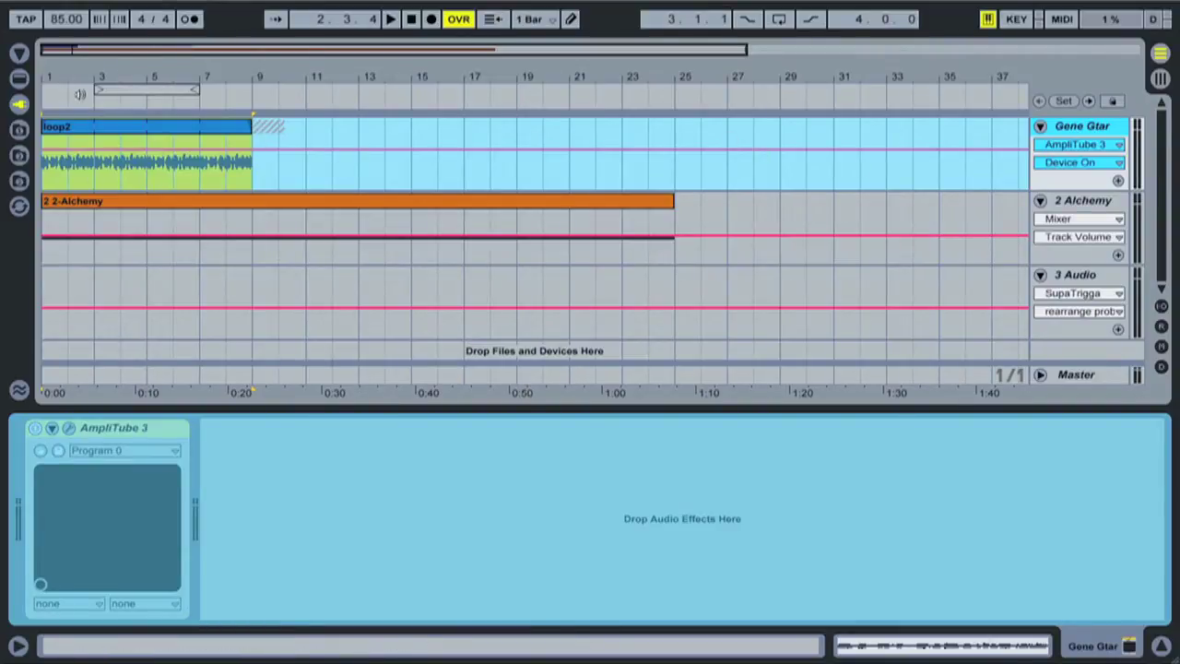
pyautogui.press('space')
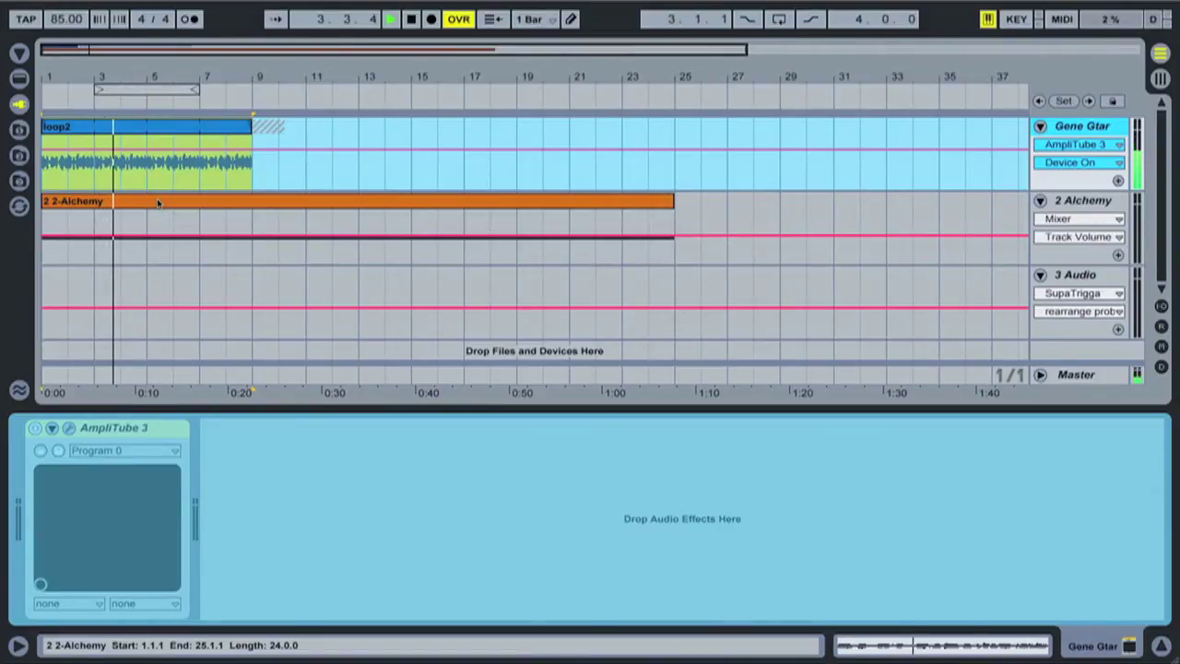
pyautogui.press('space')
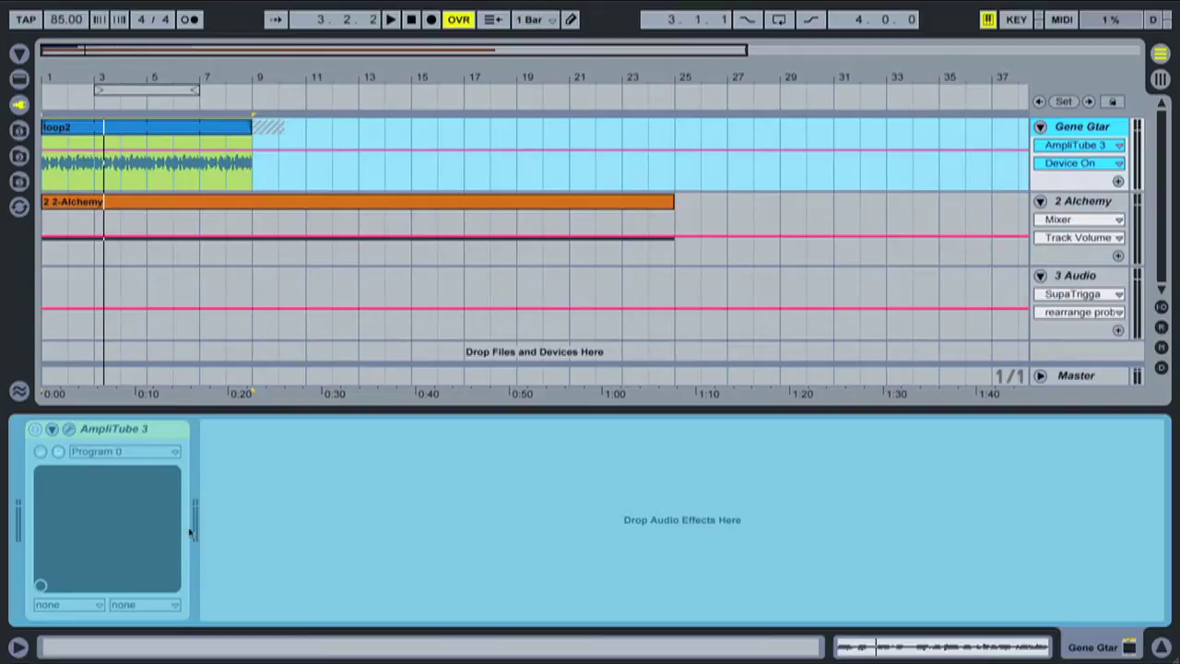
# Unfreeze the Gene Gtar track using the loop2 clip's context menu
pyautogui.rightClick(185, 134)
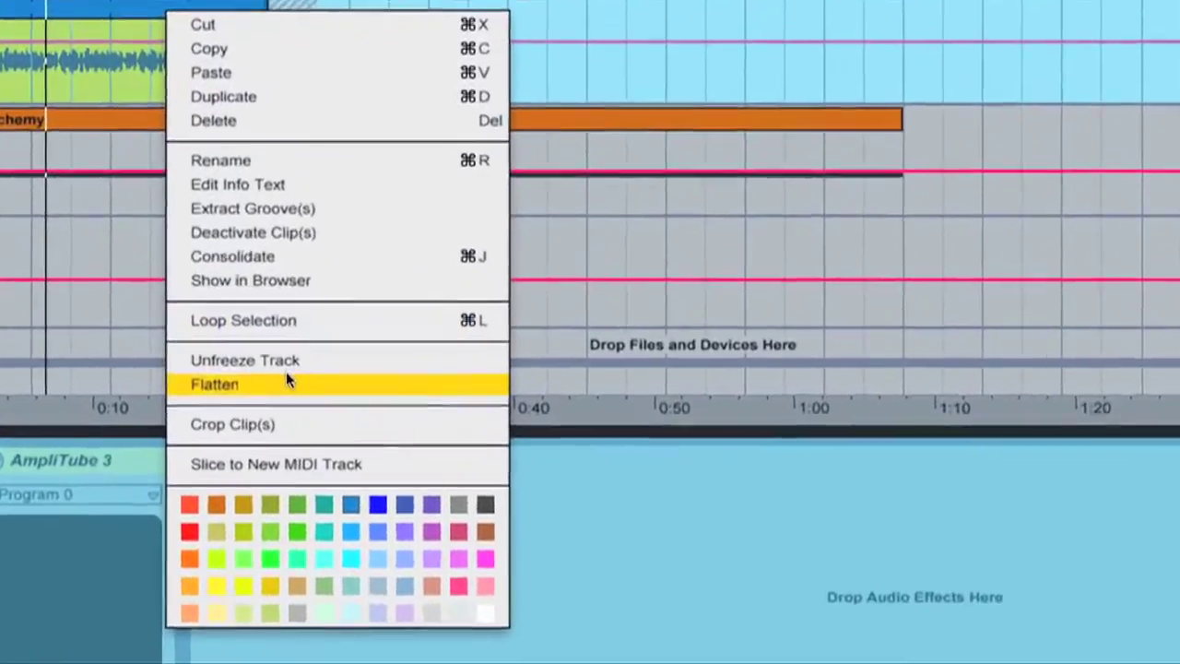
pyautogui.click(216, 378)
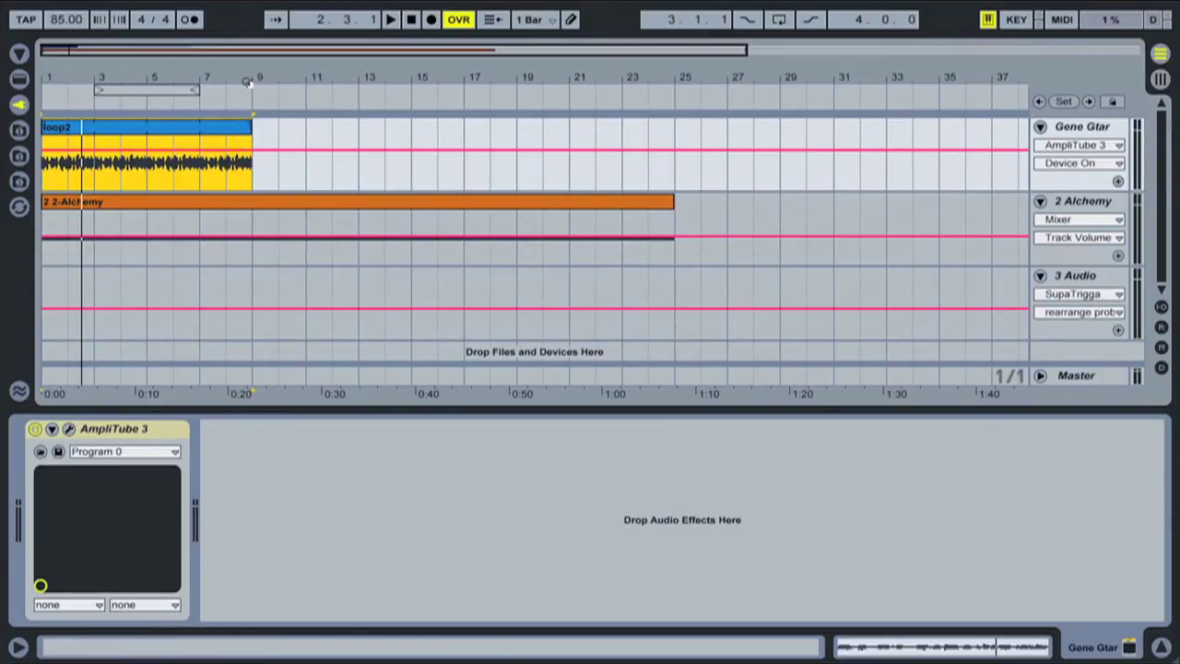
# Freeze the Gene Gtar track again, then flatten it into plain audio
pyautogui.rightClick(131, 127)
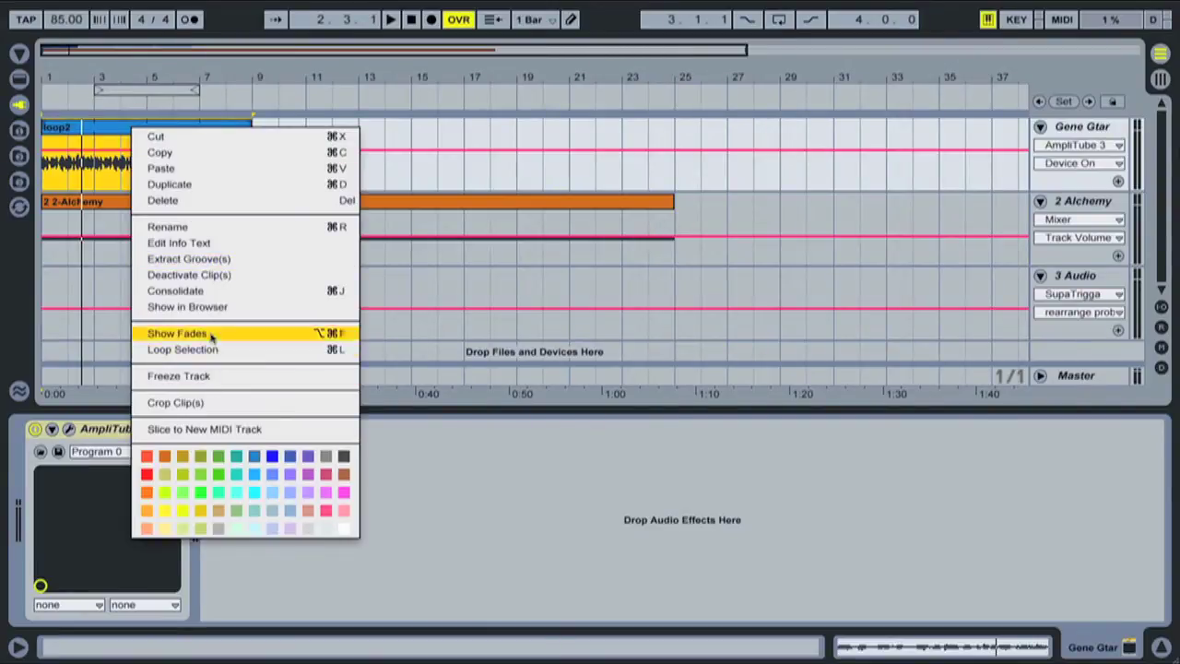
pyautogui.click(211, 376)
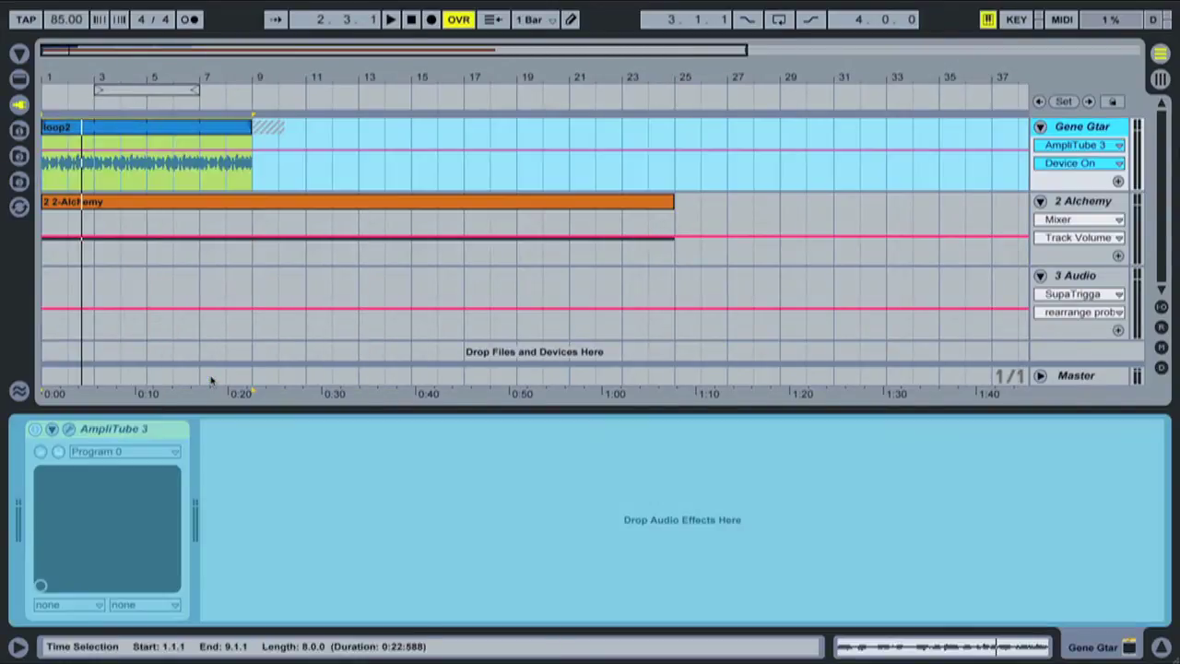
pyautogui.rightClick(148, 129)
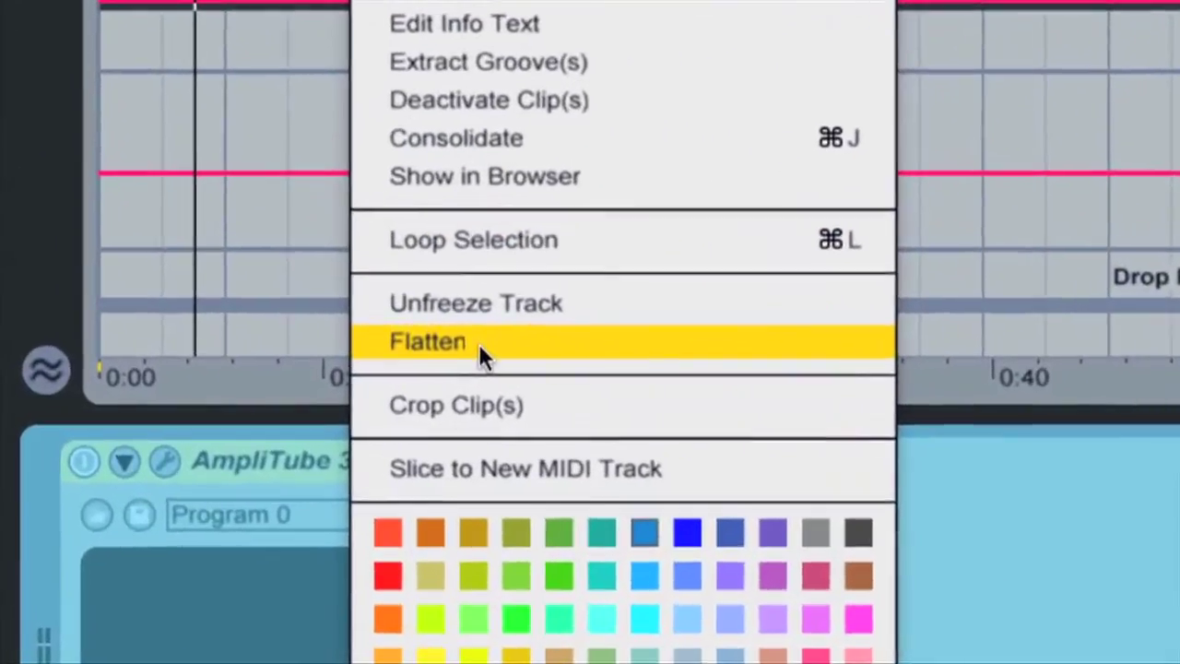
pyautogui.click(234, 370)
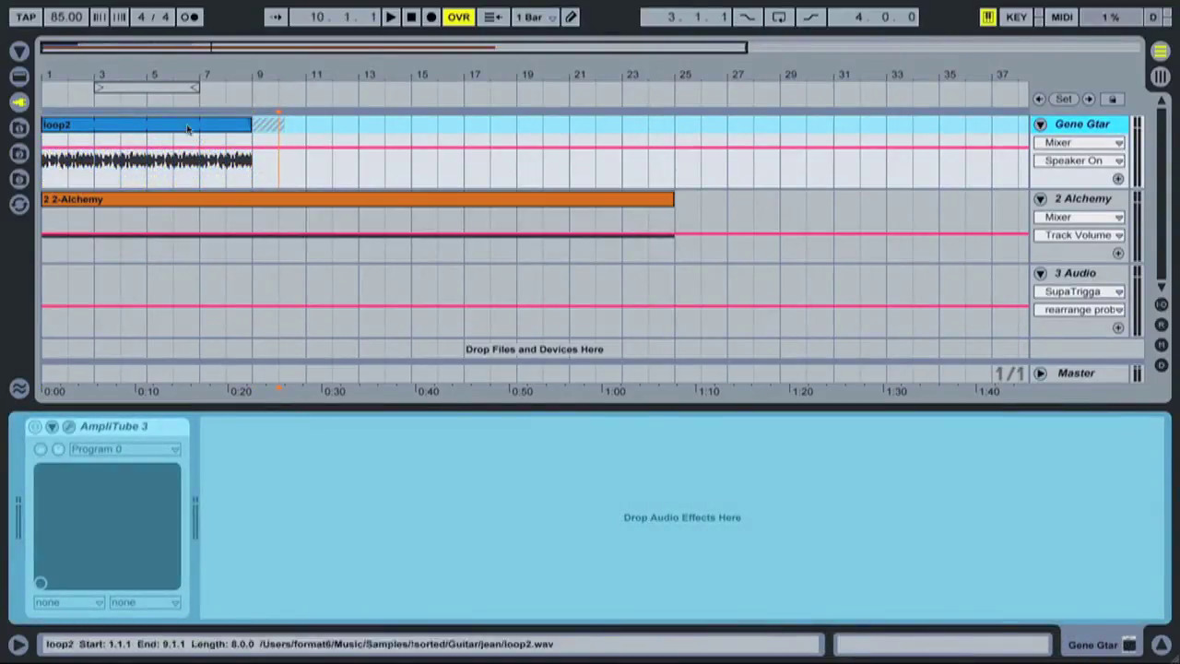
# Loop playback over the 8-bar loop2 clip and lower Gene Gtar's volume to -21.0 dB
pyautogui.click(85, 103)
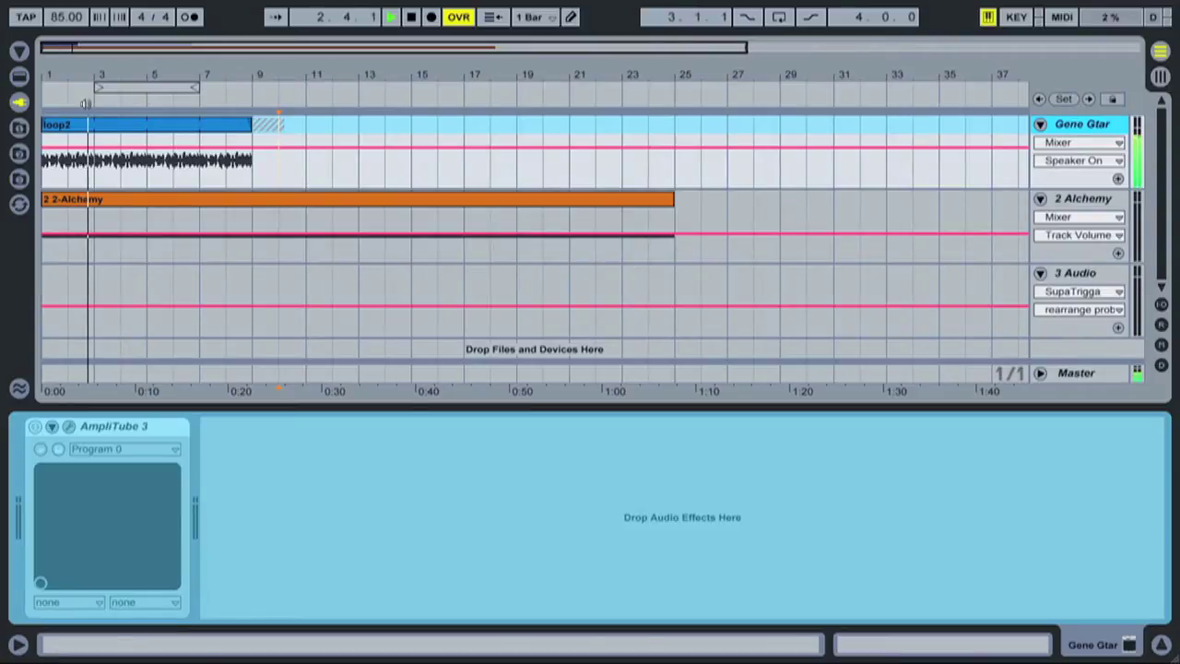
pyautogui.click(160, 135)
pyautogui.hotkey('ctrl', 'l')
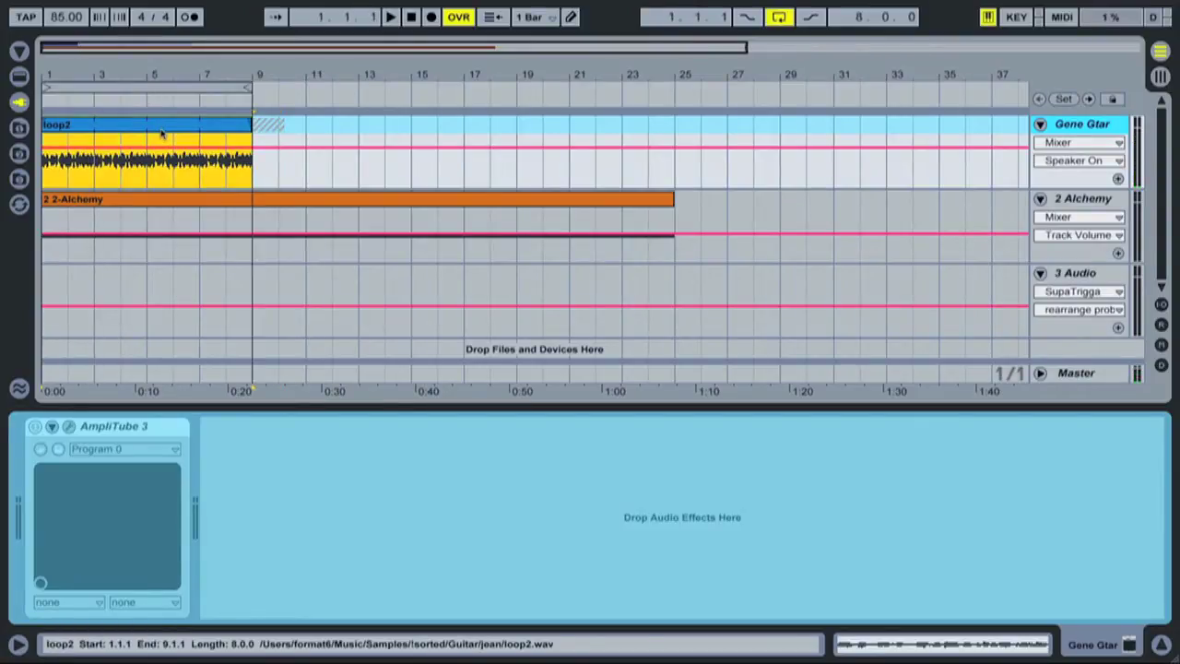
pyautogui.press('Tab')
pyautogui.moveTo(406, 306); pyautogui.dragTo(407, 343)
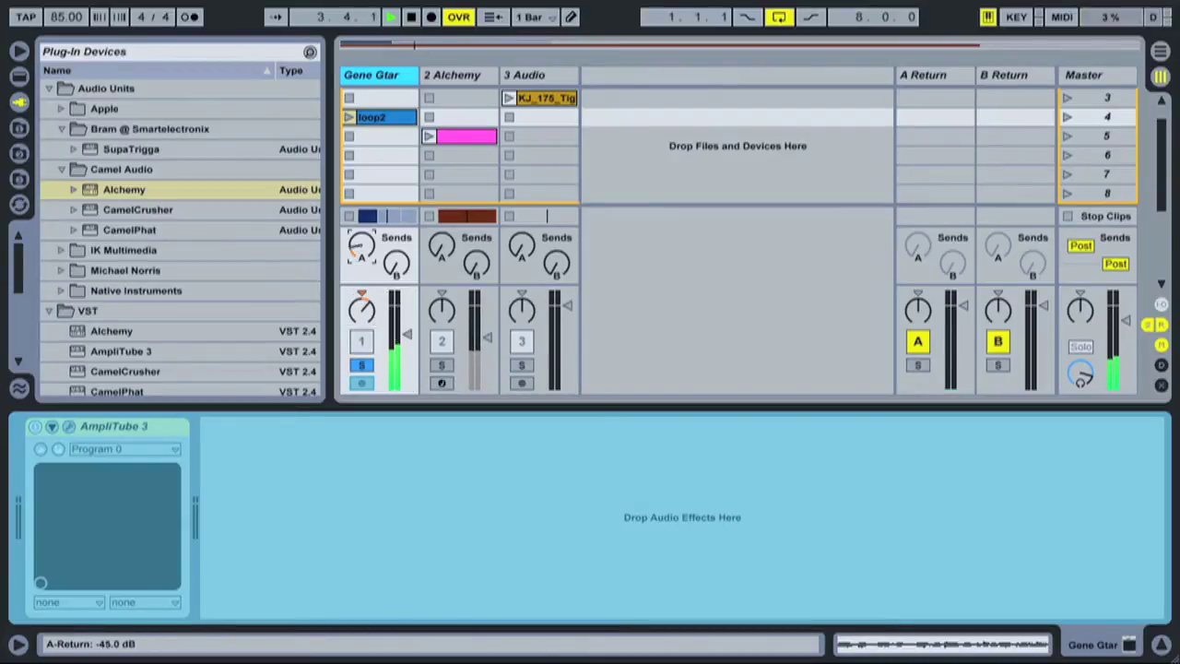
# Lower Gene Gtar's Send A, then duplicate loop2's bar 4 slice into bars 5 and 6
pyautogui.moveTo(397, 265); pyautogui.dragTo(397, 286)
pyautogui.press('Tab')
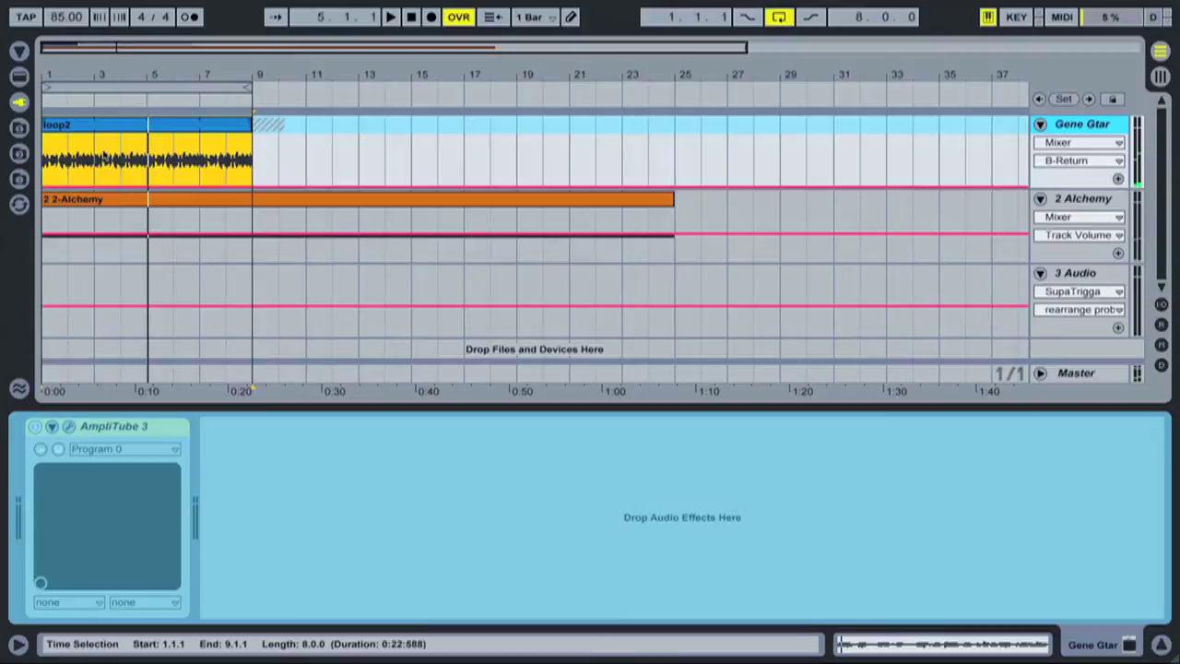
pyautogui.click(109, 159)
pyautogui.moveTo(120, 160); pyautogui.dragTo(146, 162)
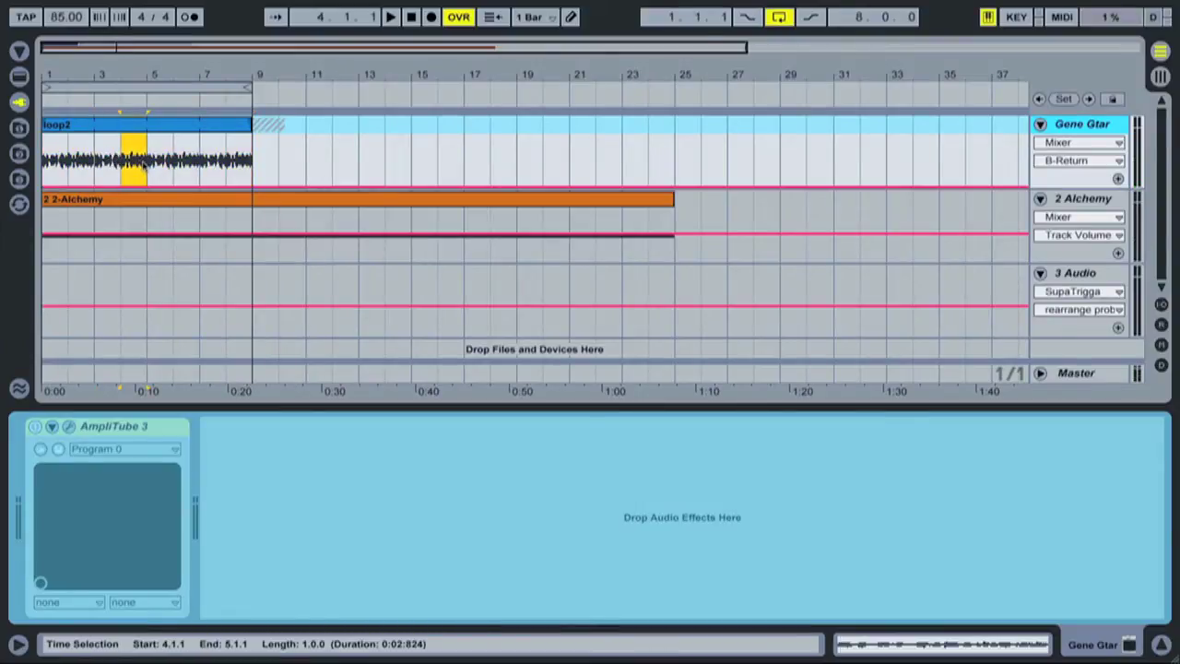
pyautogui.hotkey('ctrl', 'd')
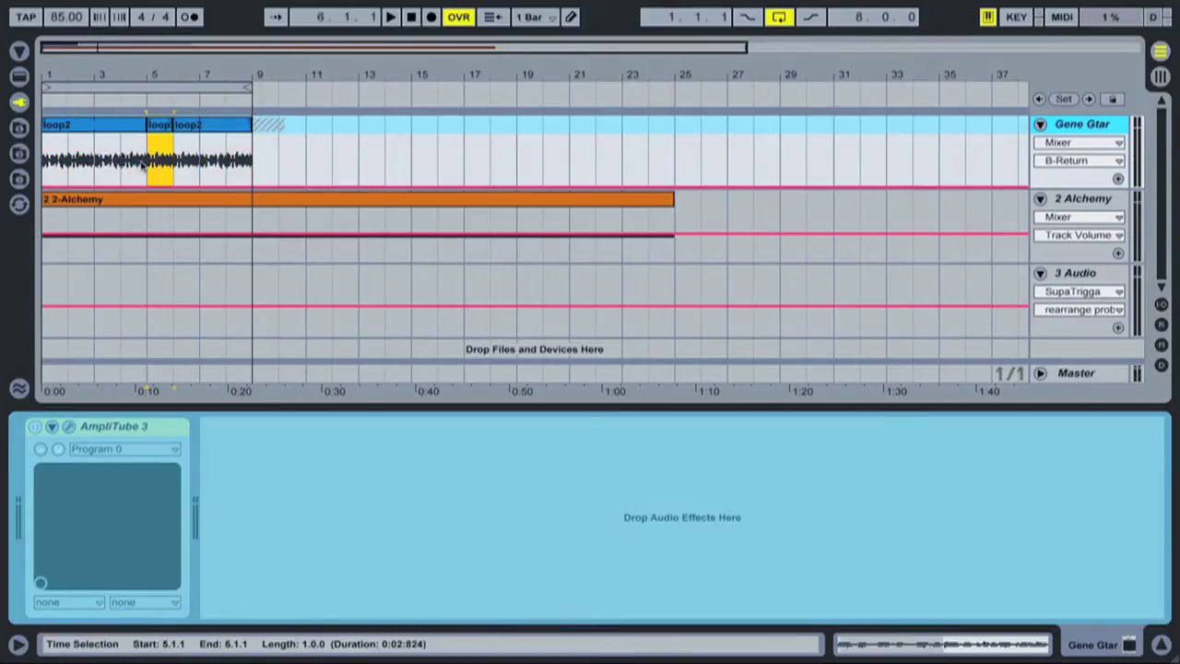
pyautogui.hotkey('ctrl', 'd')
# Zoom in at bar 7 and select short loop2 ranges around 7.2.3 and 7.4.3–8.1.1
pyautogui.click(201, 175)
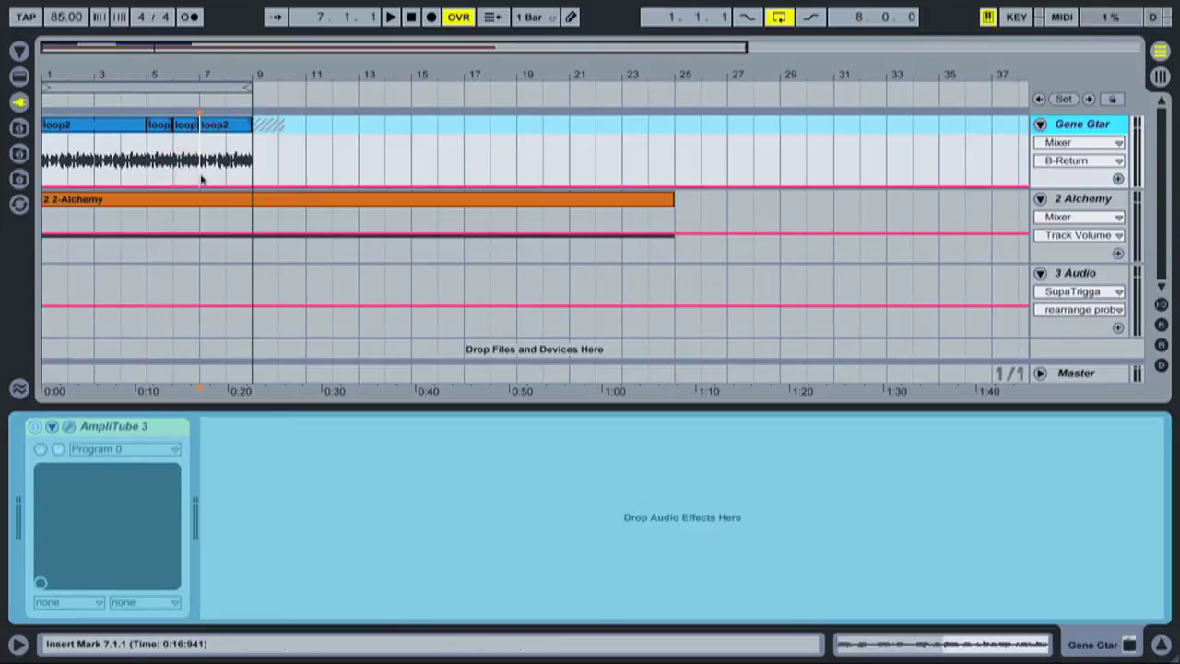
pyautogui.moveTo(189, 73); pyautogui.dragTo(192, 129)
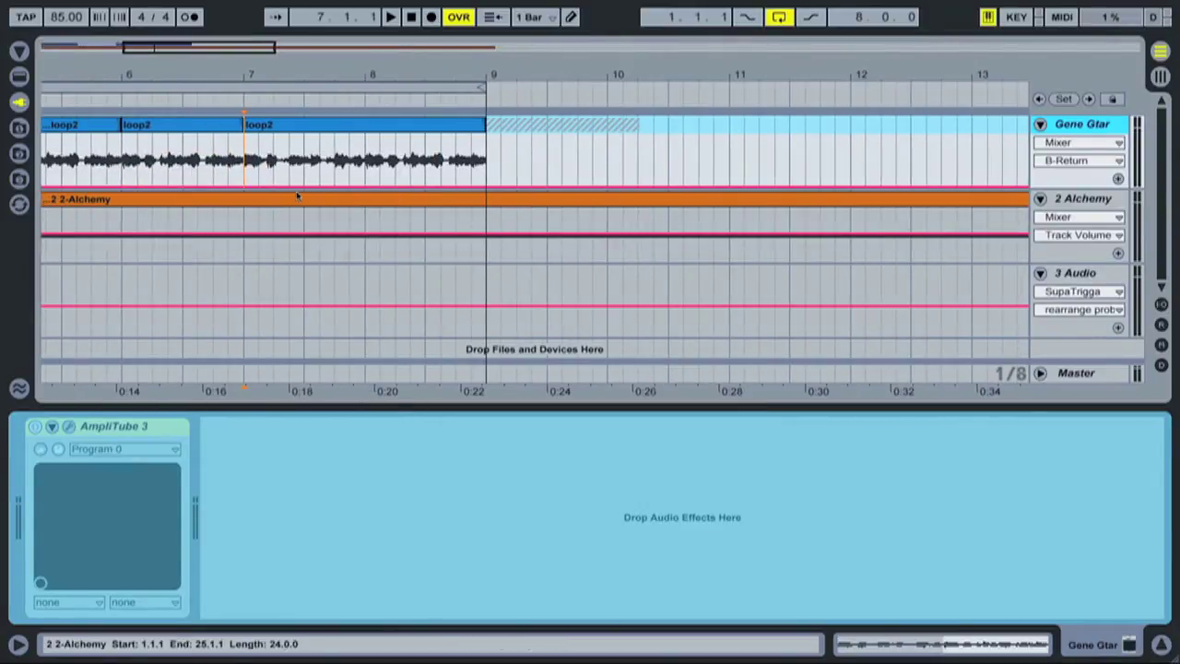
pyautogui.scroll(3, 301, 138)
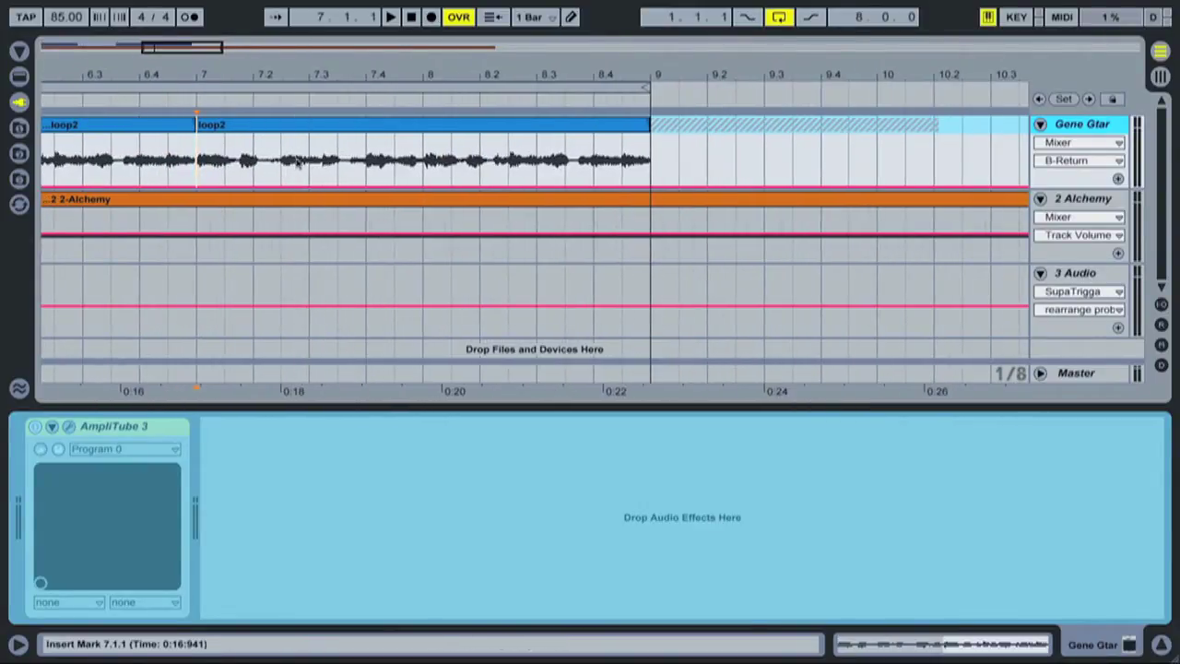
pyautogui.moveTo(312, 181)
pyautogui.mouseDown()
pyautogui.moveTo(273, 181)
pyautogui.moveTo(362, 177)
pyautogui.moveTo(330, 172)
pyautogui.mouseUp()
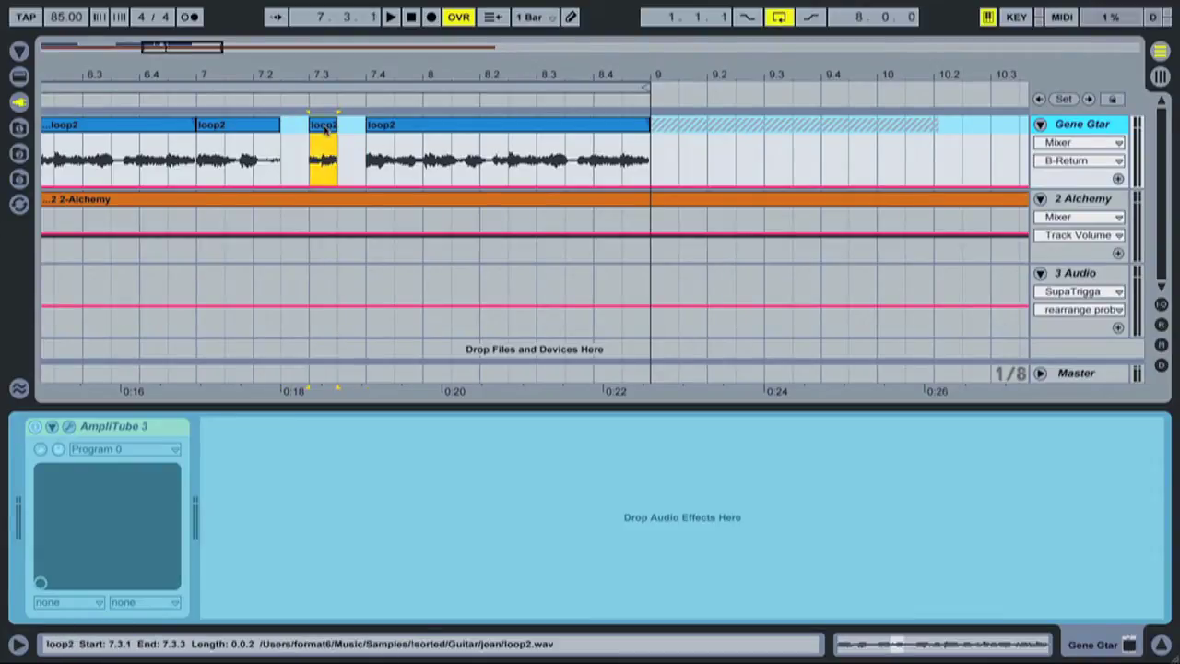
pyautogui.click(396, 166)
pyautogui.keyDown('shift'); pyautogui.click(423, 165); pyautogui.keyUp('shift')
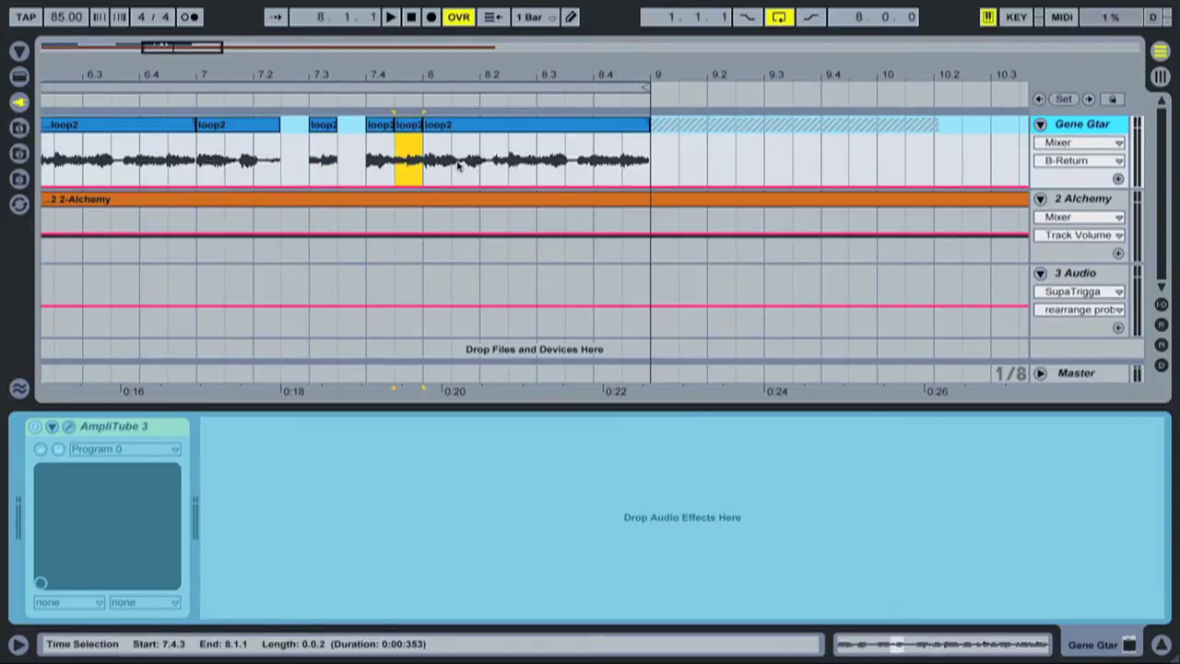
# Audition the chopped loop from bar 6 with the whole arrangement in view, then stop
pyautogui.click(452, 174)
pyautogui.press('b')
pyautogui.press('space')
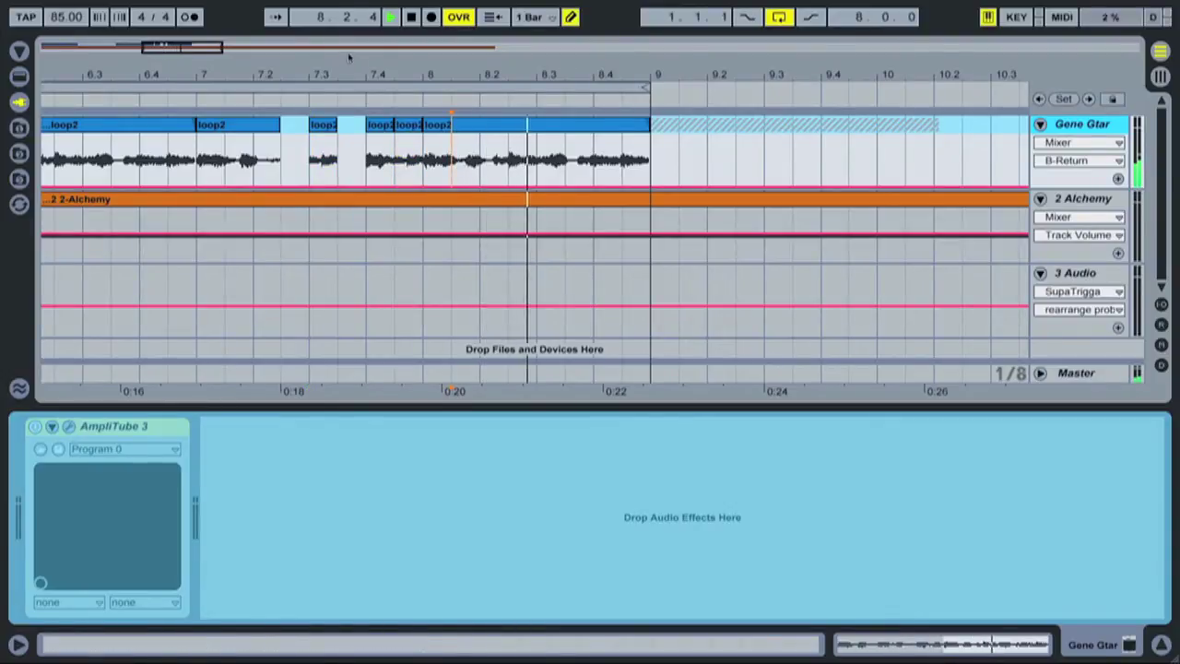
pyautogui.moveTo(349, 70); pyautogui.dragTo(224, 99)
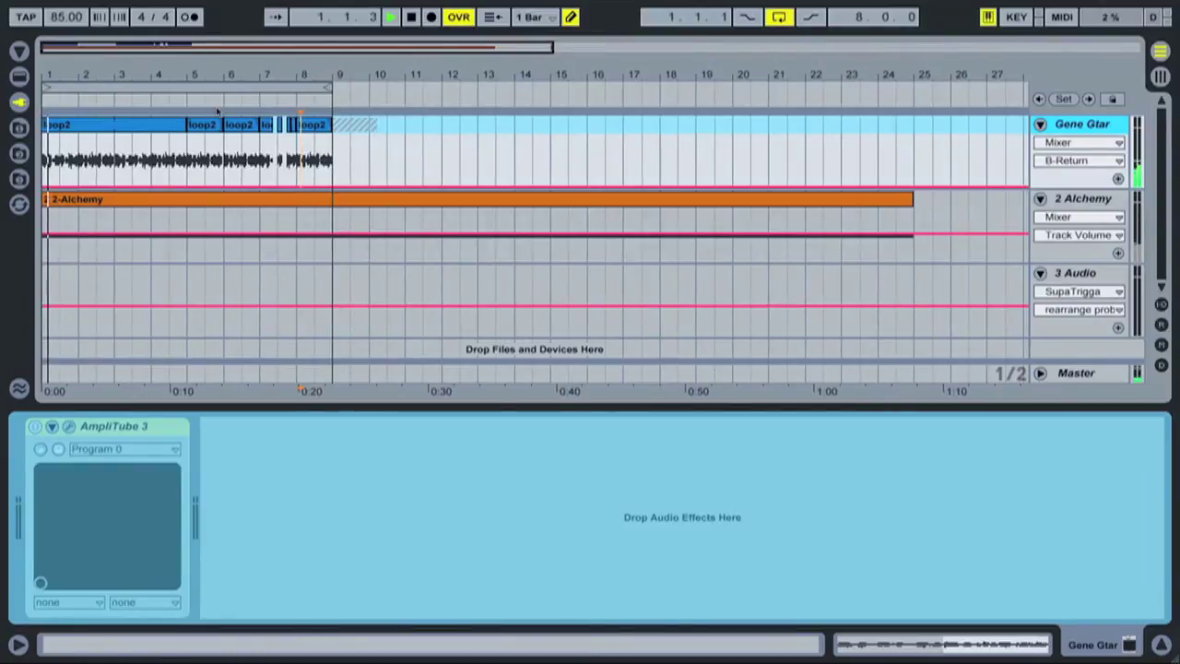
pyautogui.click(224, 100)
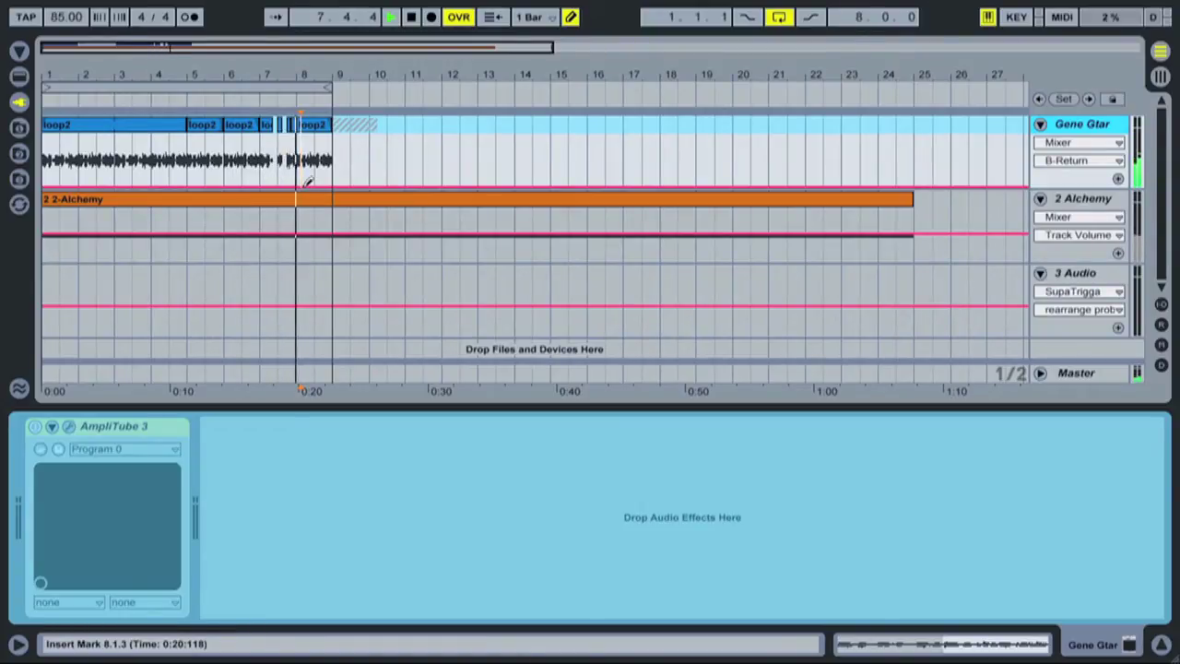
pyautogui.press('space')
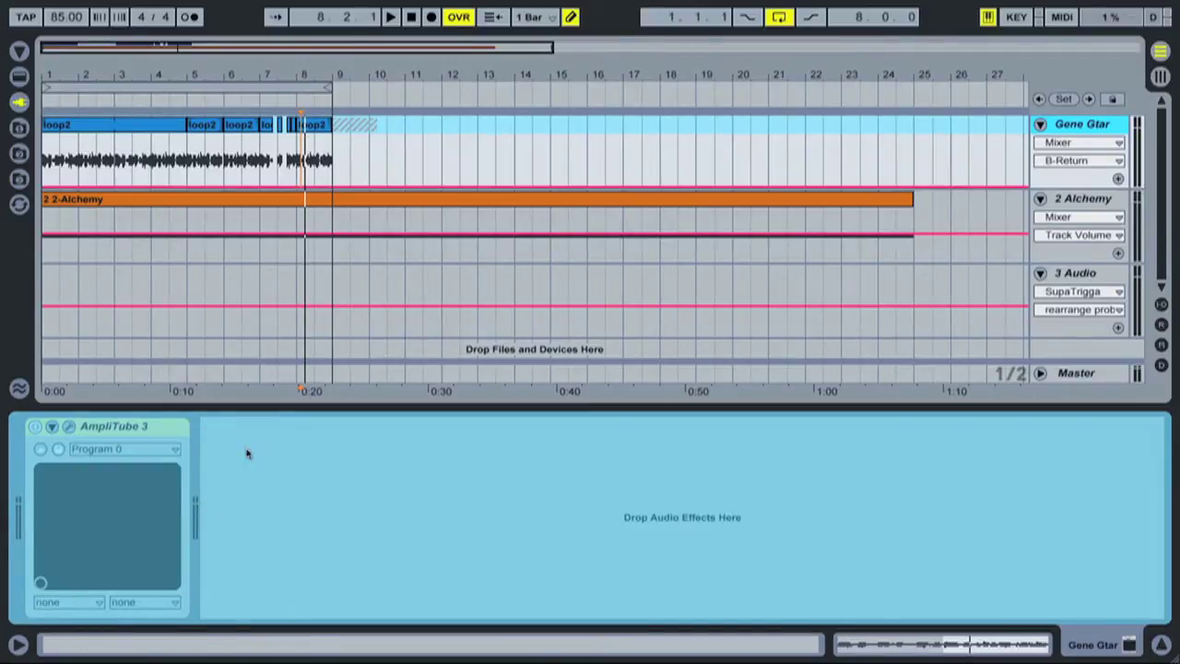
pyautogui.moveTo(249, 504); pyautogui.dragTo(250, 502)
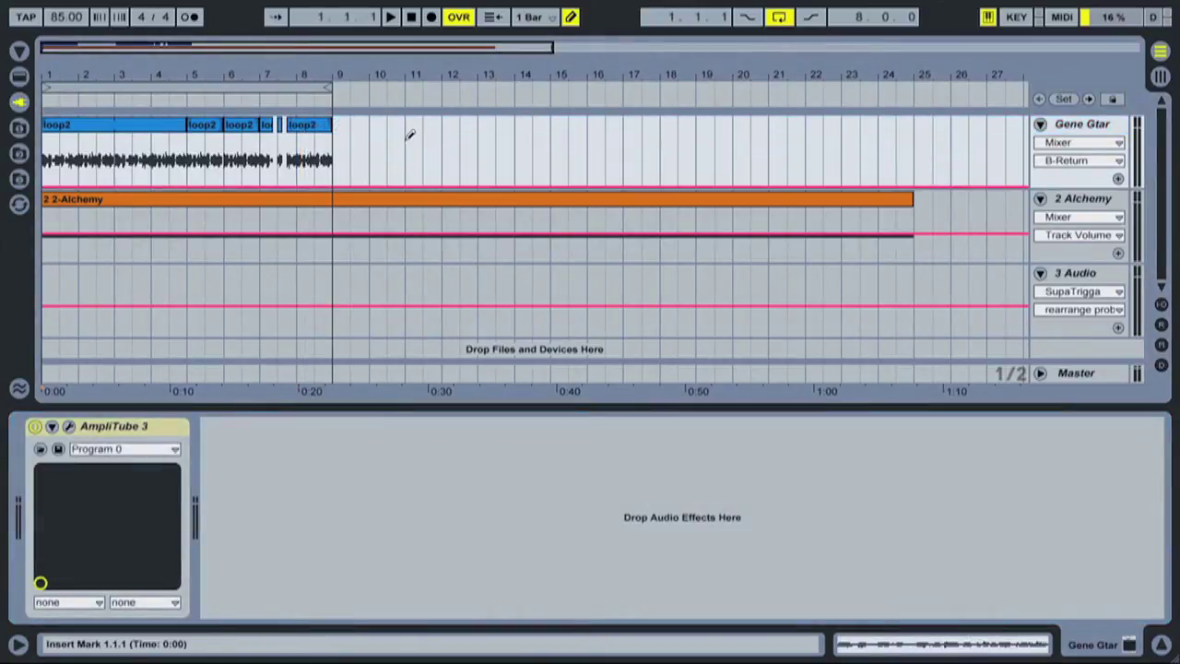
pyautogui.moveTo(95, 79)
pyautogui.mouseDown()
pyautogui.moveTo(89, 67)
pyautogui.moveTo(83, 77)
pyautogui.mouseUp()
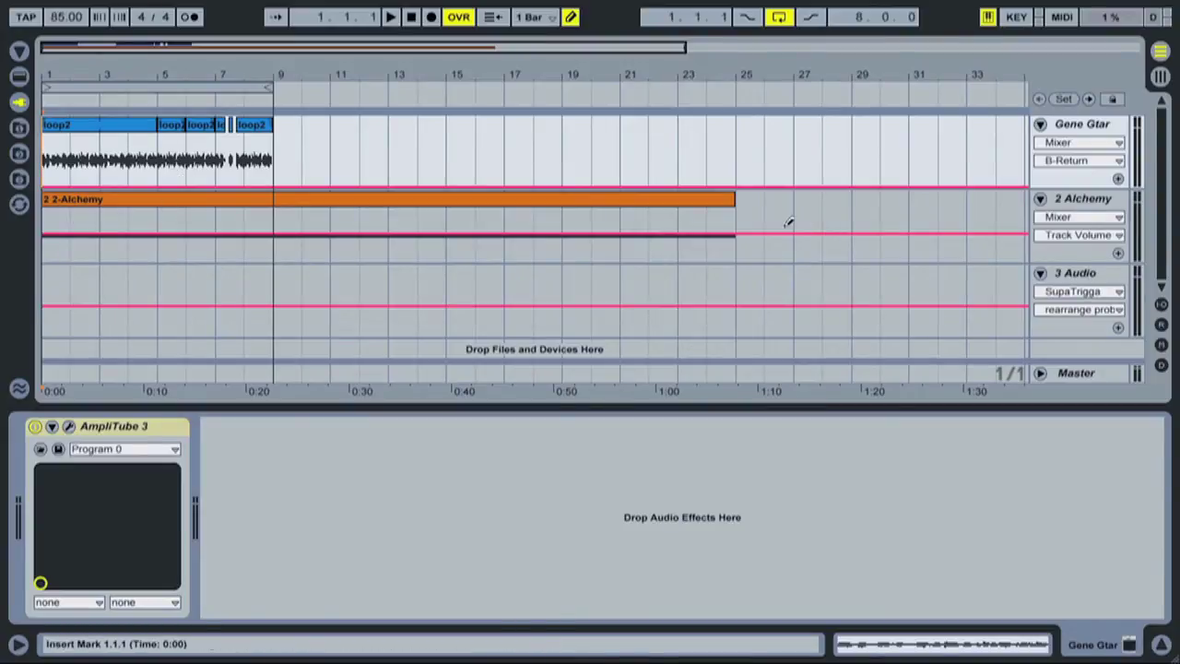
# Select the 2 Alchemy track, play from bar 1, and lower its volume to about -28 dB
pyautogui.press('Tab')
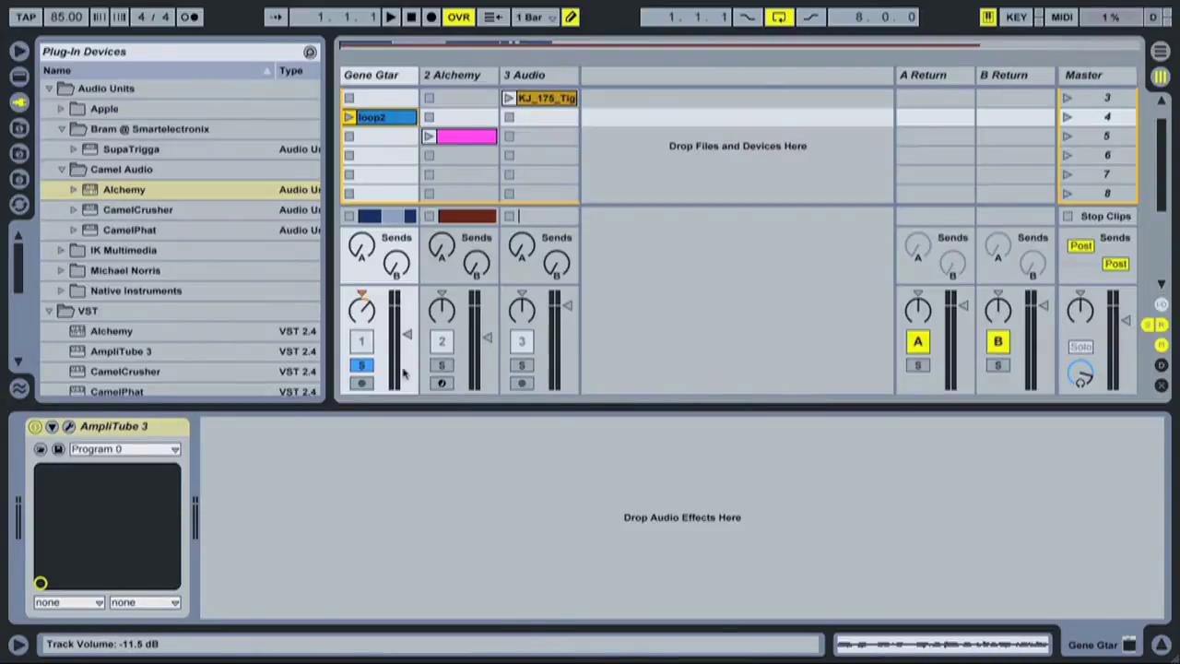
pyautogui.press('Tab')
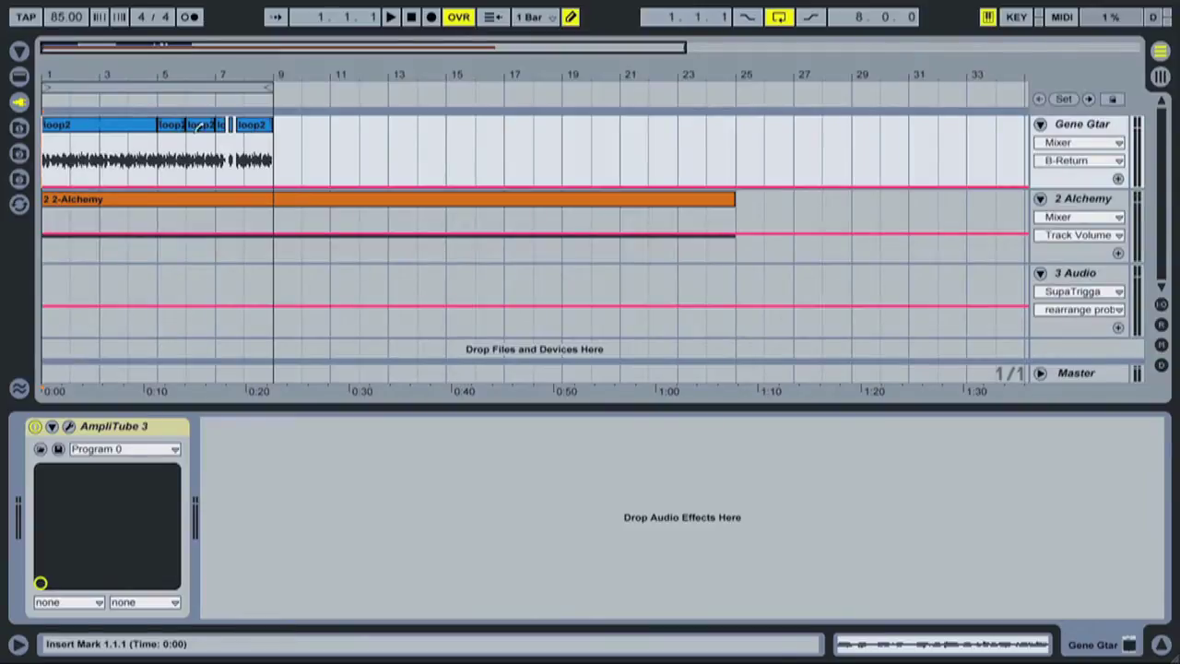
pyautogui.click(412, 19)
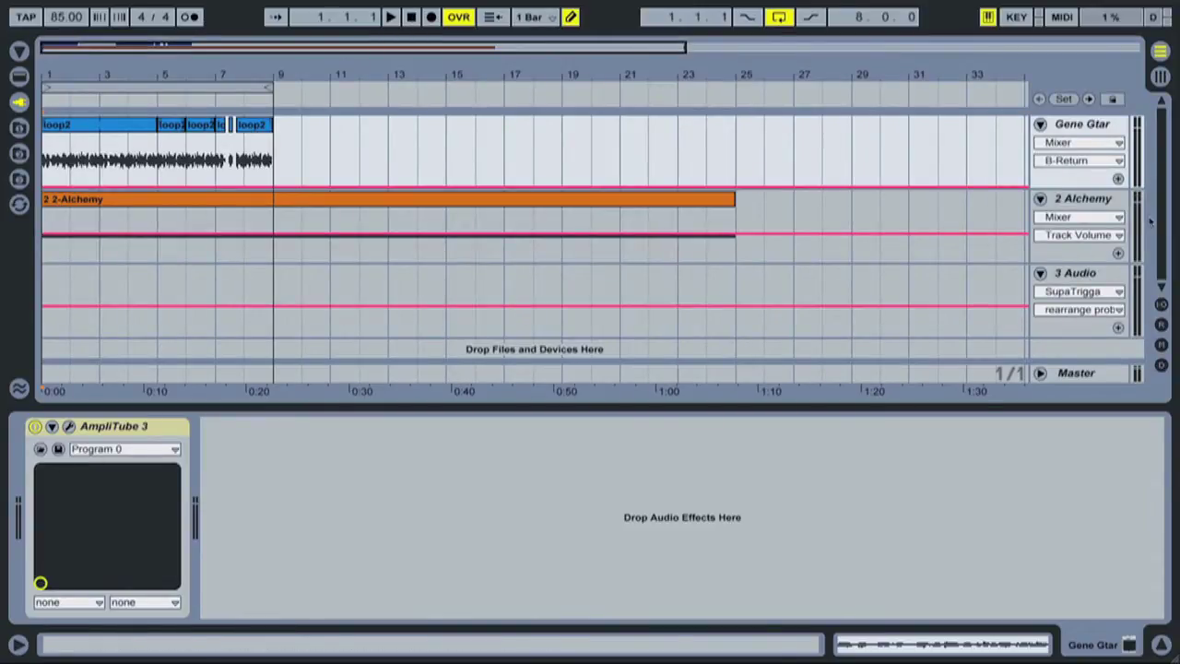
pyautogui.click(880, 214)
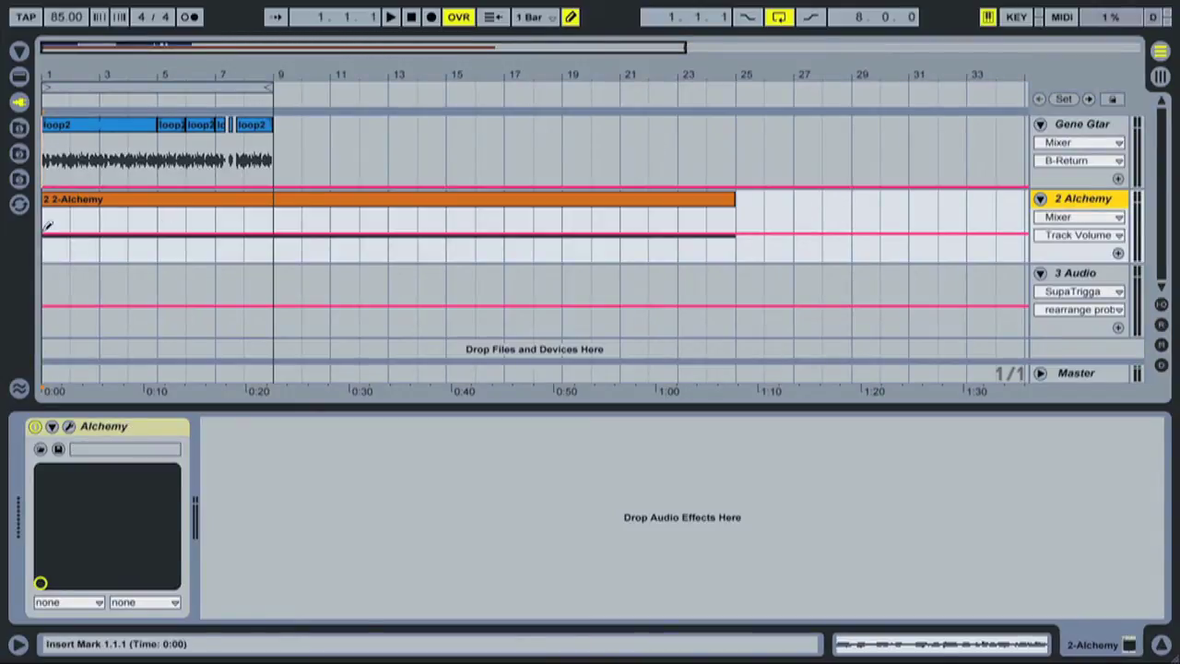
pyautogui.click(392, 18)
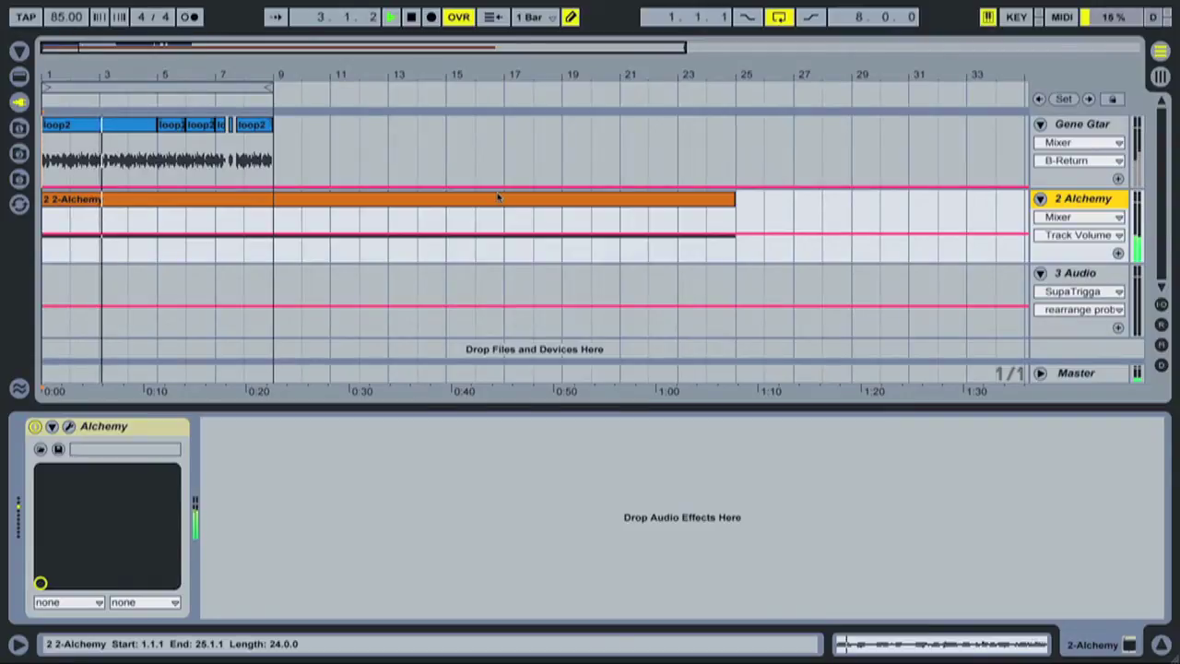
pyautogui.press('Tab')
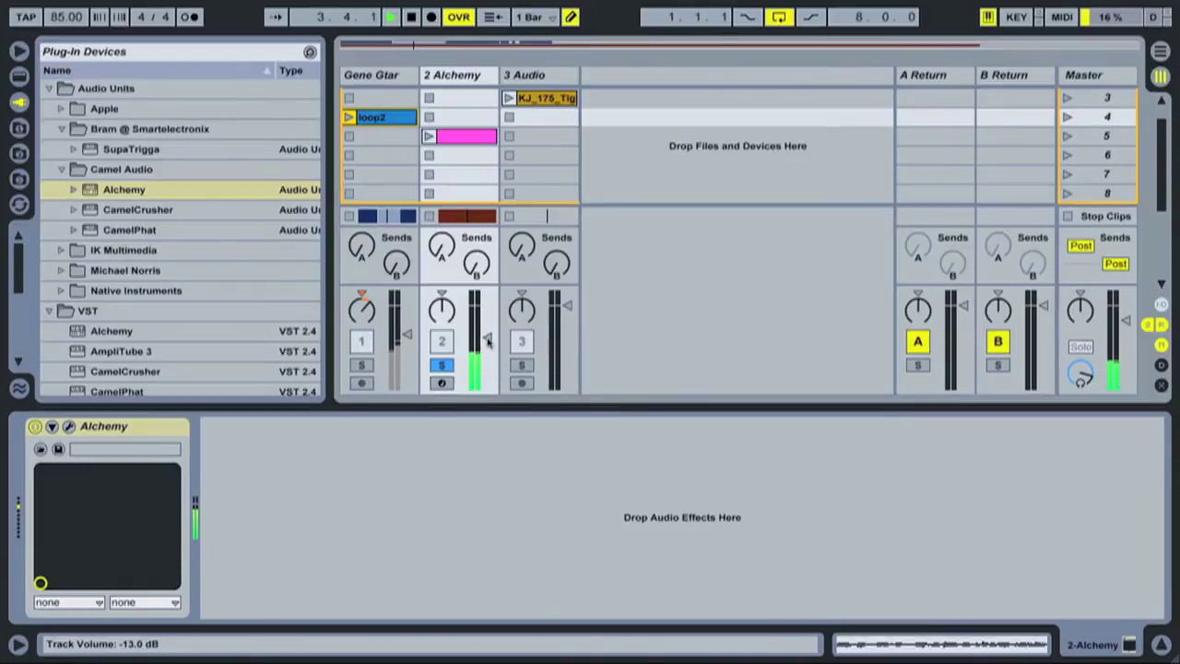
pyautogui.moveTo(487, 348); pyautogui.dragTo(487, 365)
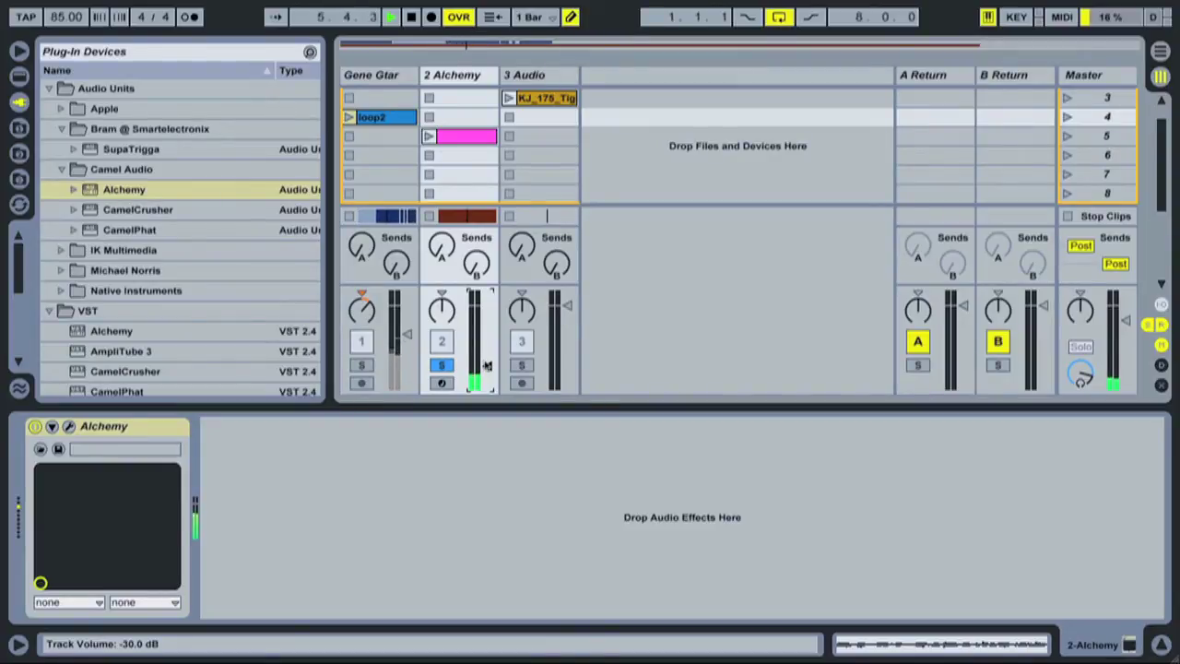
pyautogui.press('Tab')
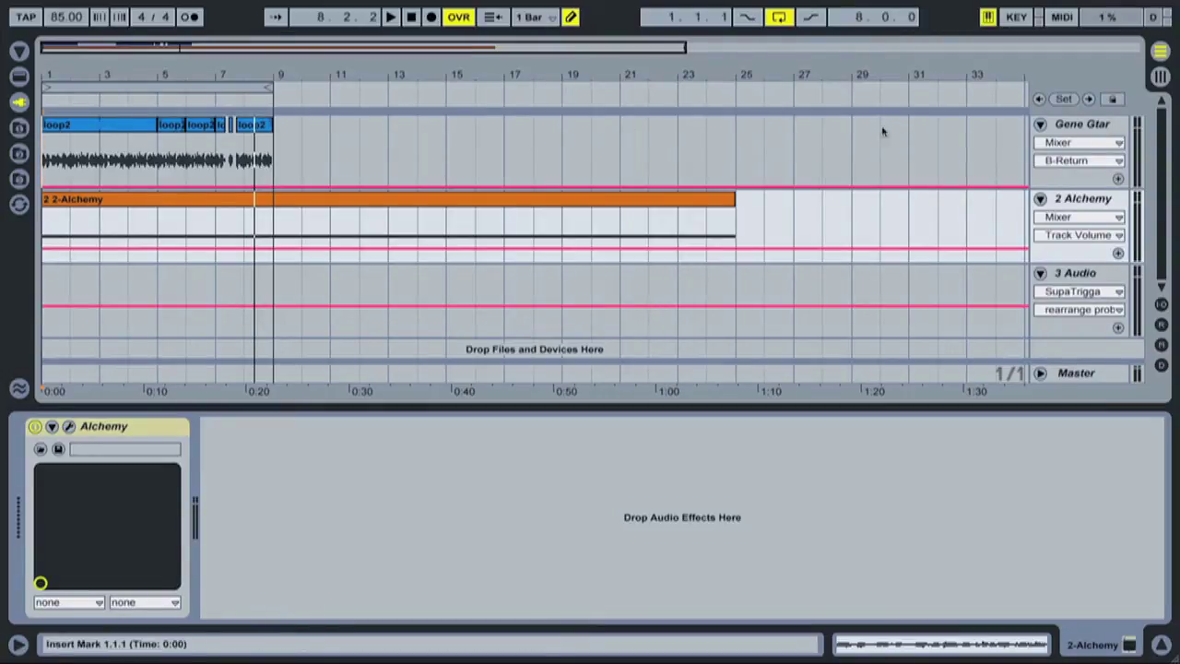
# Turn off arrangement looping and audition the set in both views
pyautogui.click(784, 17)
pyautogui.click(85, 97)
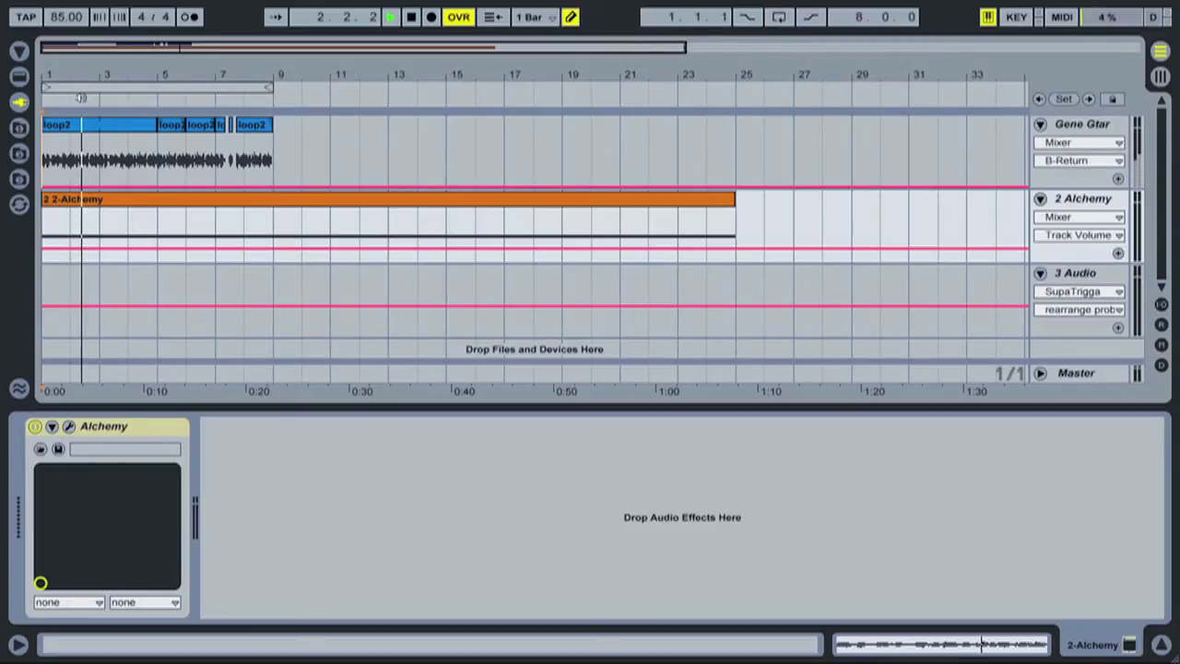
pyautogui.press('Tab')
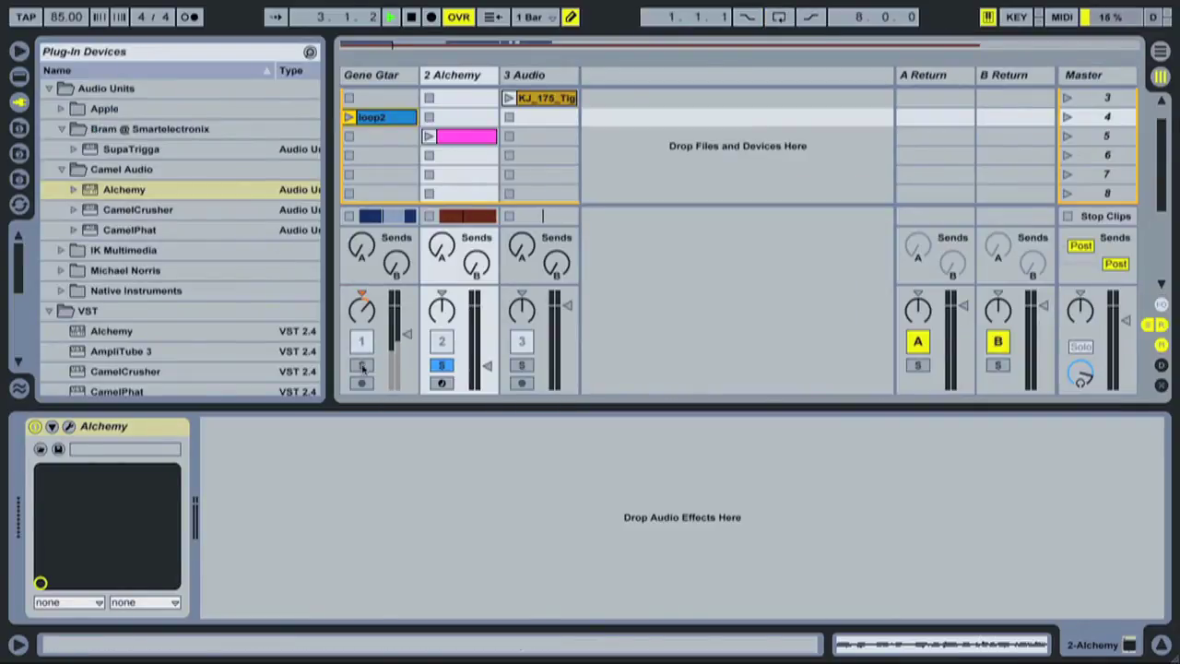
pyautogui.press('Tab')
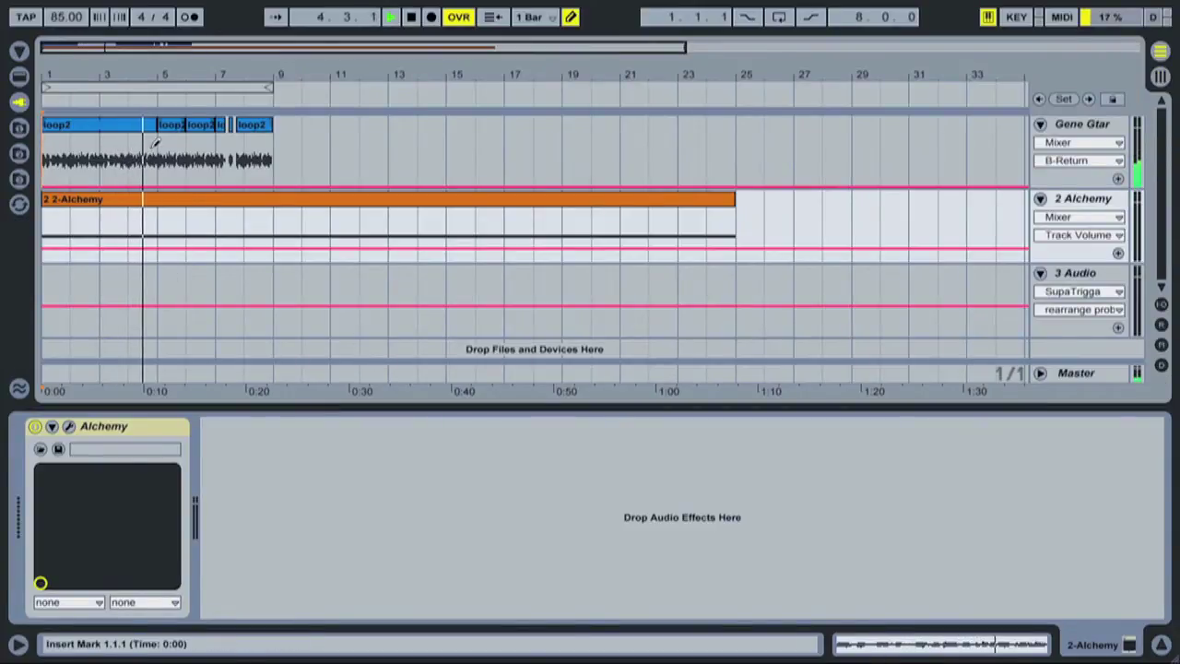
pyautogui.press('space')
pyautogui.press('space')
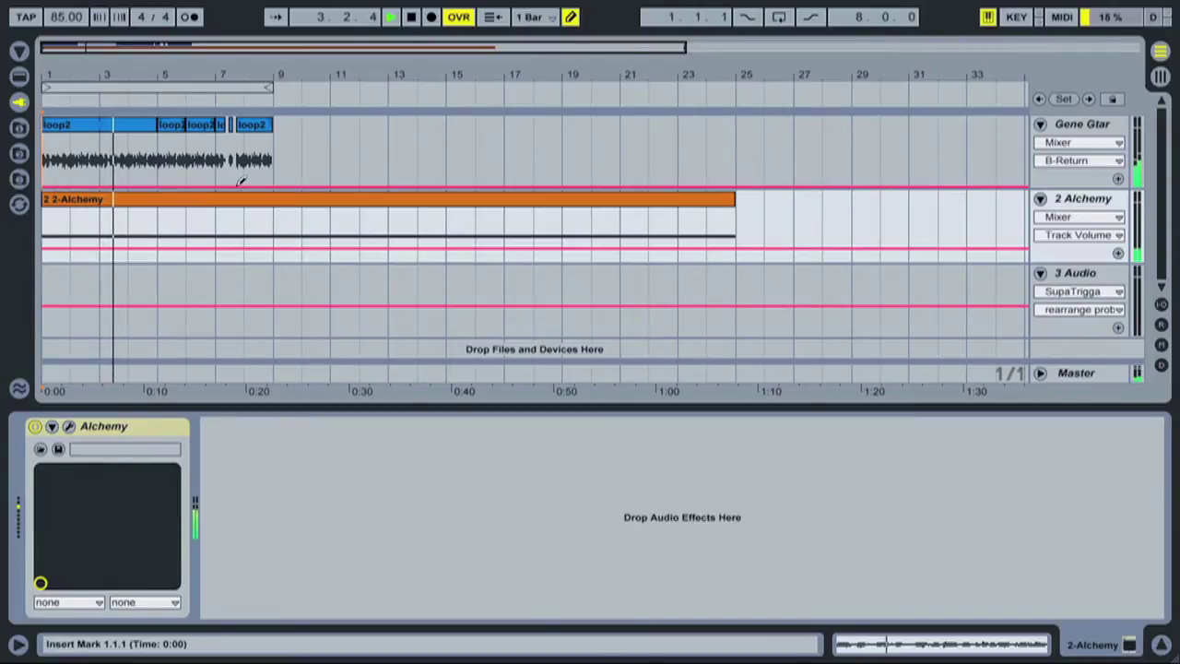
pyautogui.press('Tab')
pyautogui.press('Tab')
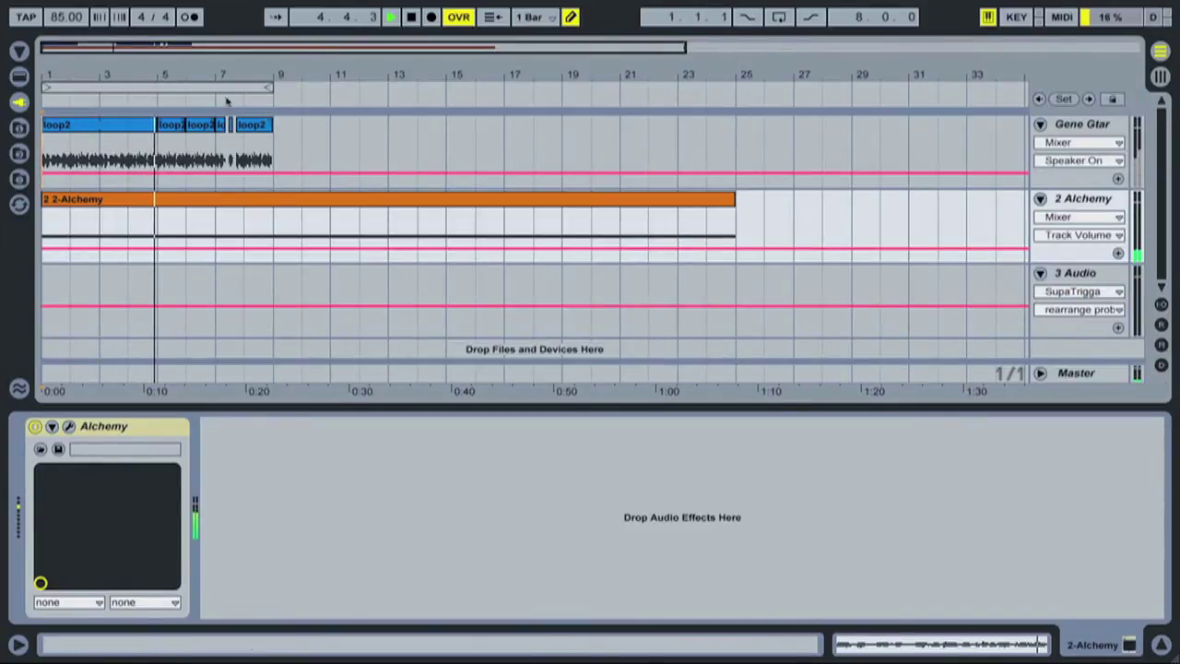
pyautogui.press('space')
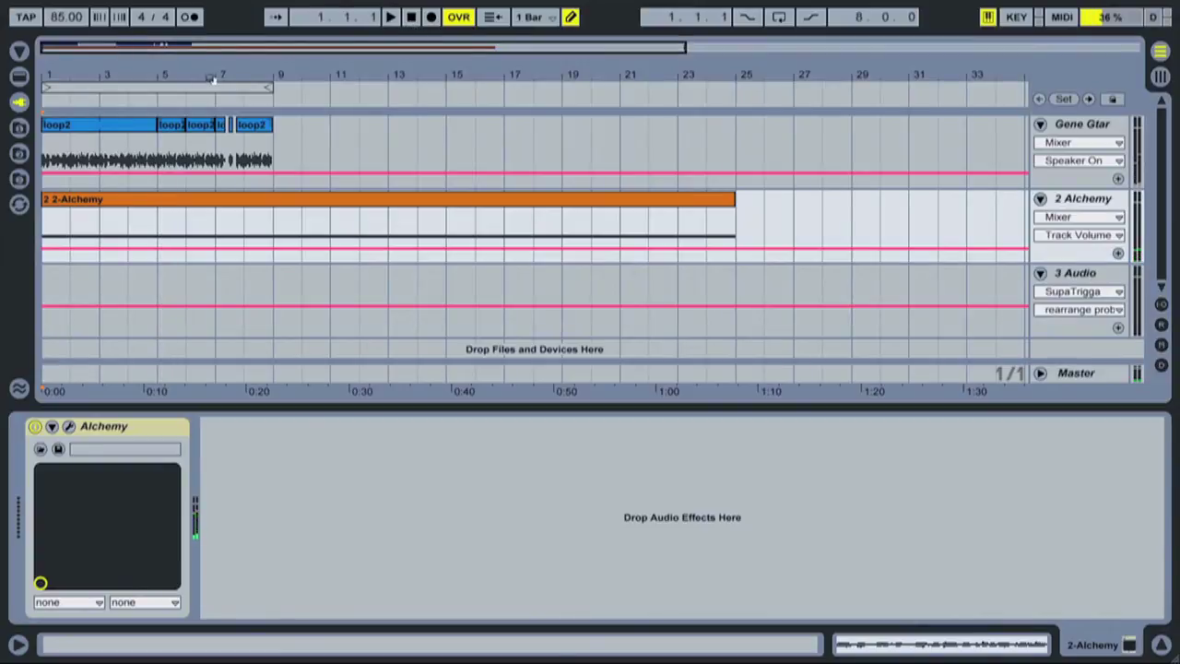
# Play briefly from around bar 4, stop, and select the 2 Alchemy track
pyautogui.click(143, 98)
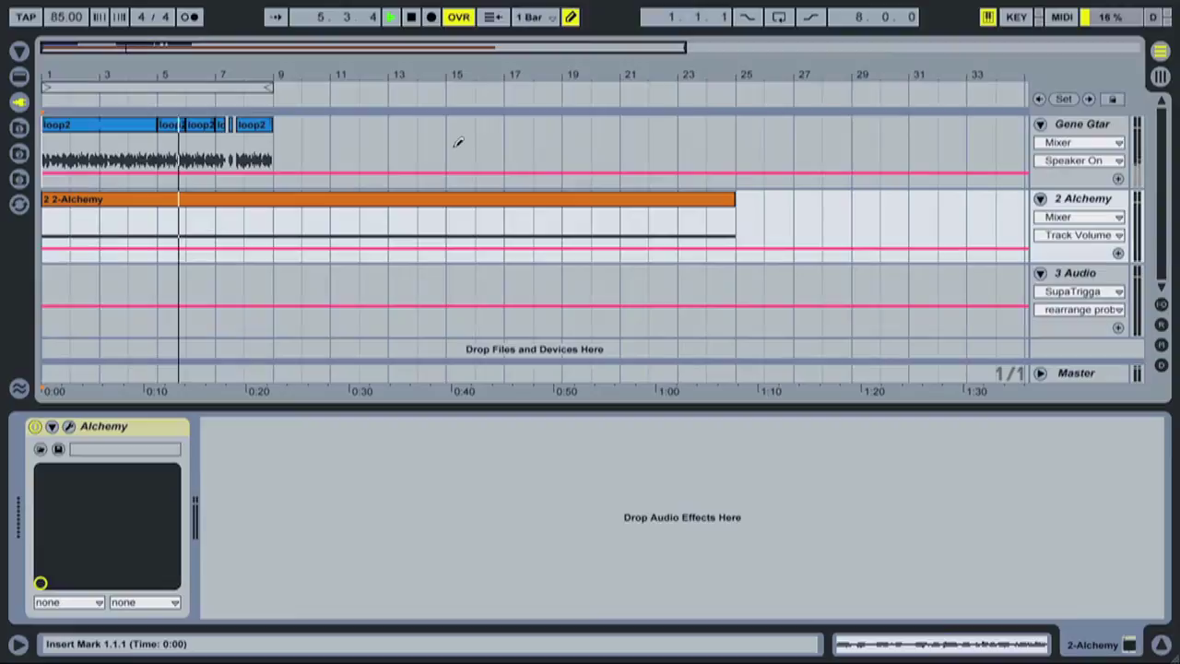
pyautogui.press('space')
pyautogui.click(1083, 198)
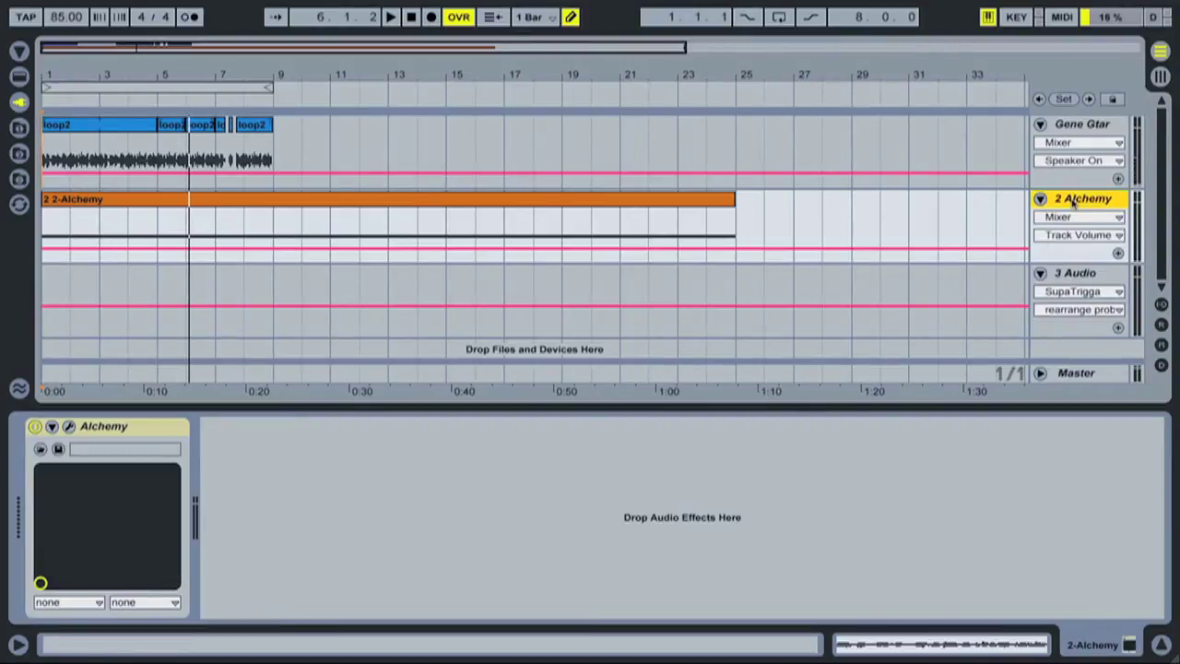
# Freeze the 2 Alchemy track and audition it from bar 3, jumping ahead to bar 13
pyautogui.rightClick(1075, 196)
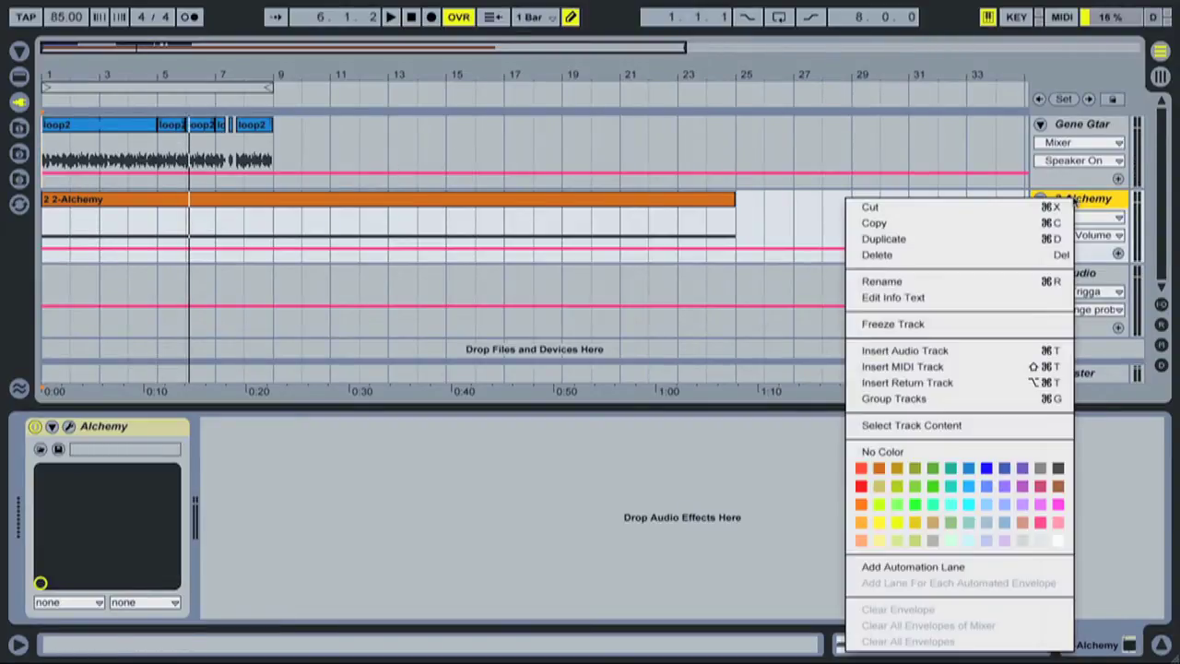
pyautogui.click(983, 324)
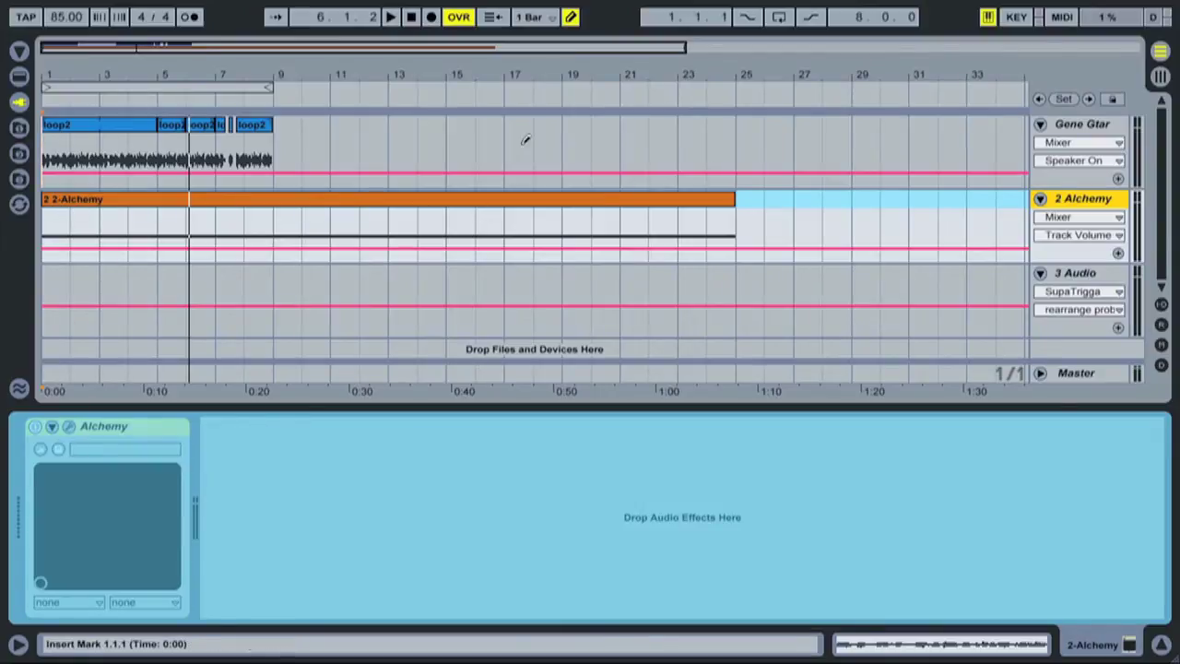
pyautogui.click(104, 100)
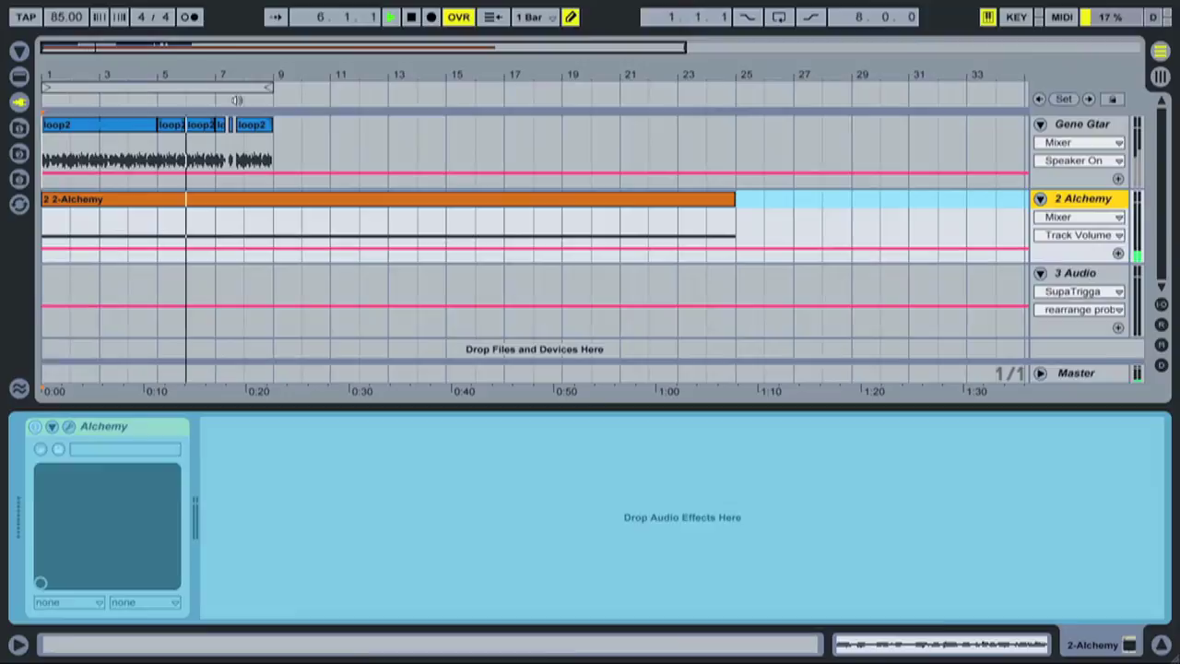
pyautogui.click(399, 89)
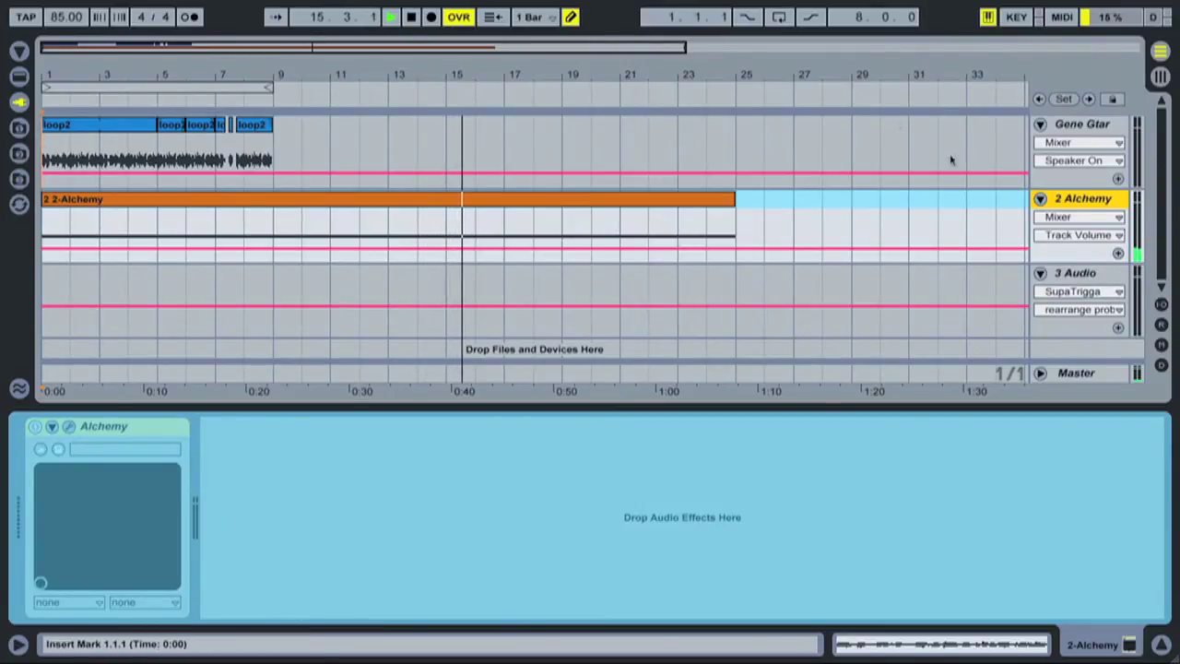
# Stop playback and choose Flatten for the frozen Alchemy track
pyautogui.press('space')
pyautogui.rightClick(1077, 204)
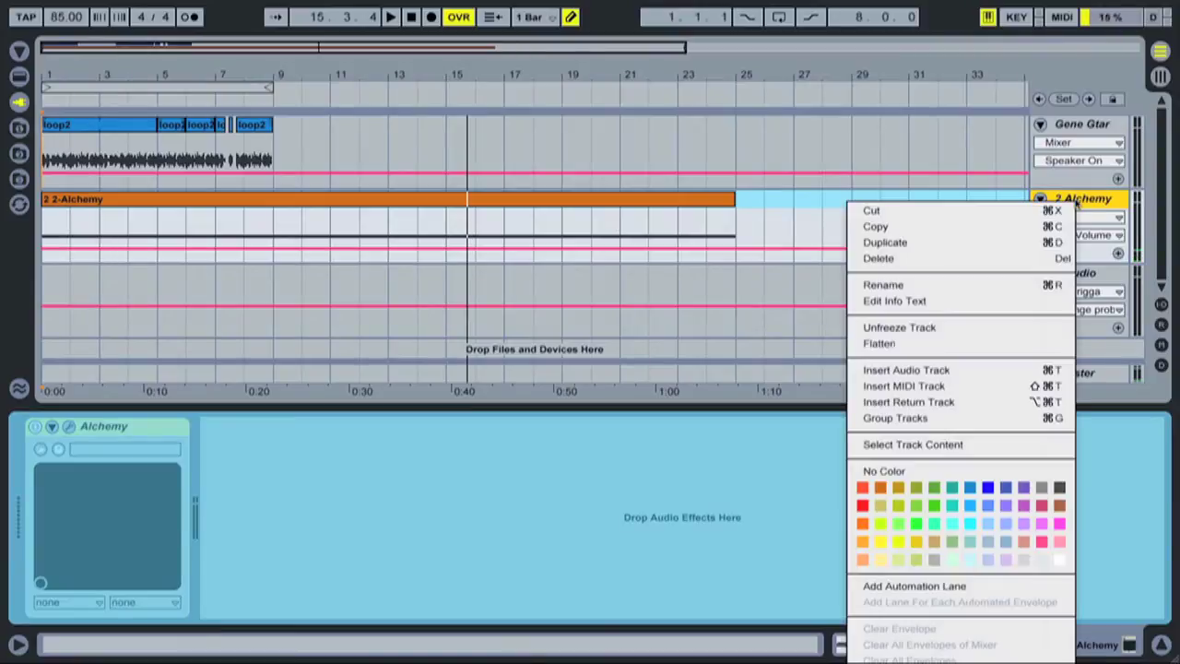
pyautogui.click(977, 345)
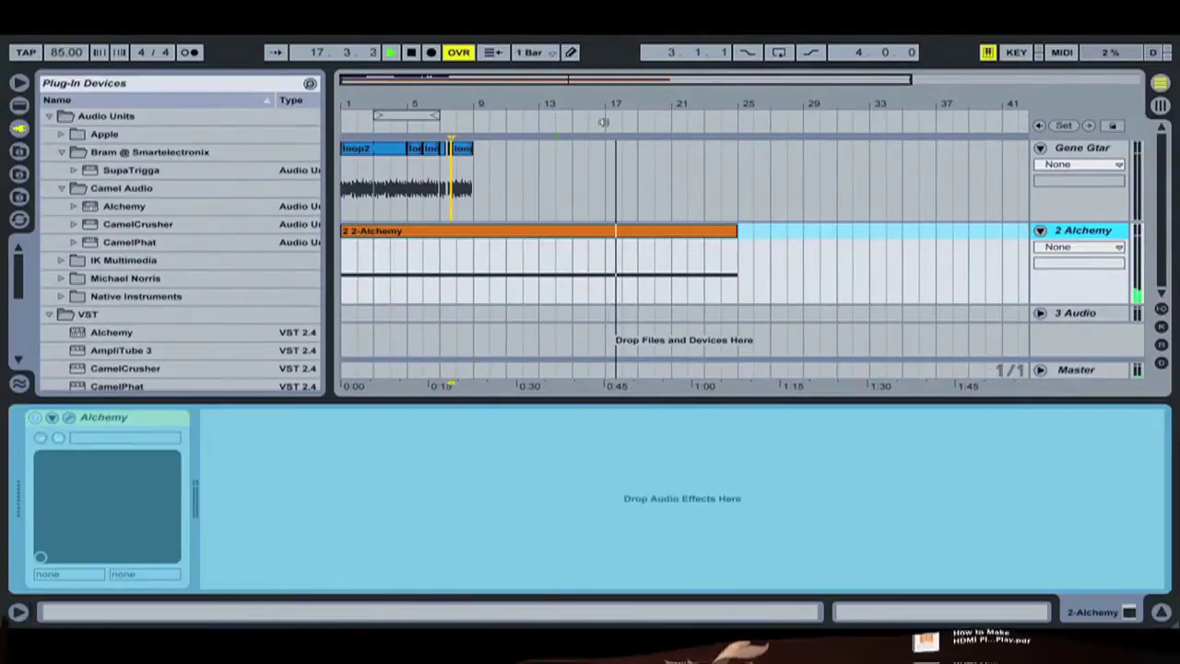
# Audition around bars 10 to 17, stop, and bring up the 2-Alchemy clip's options
pyautogui.click(601, 123)
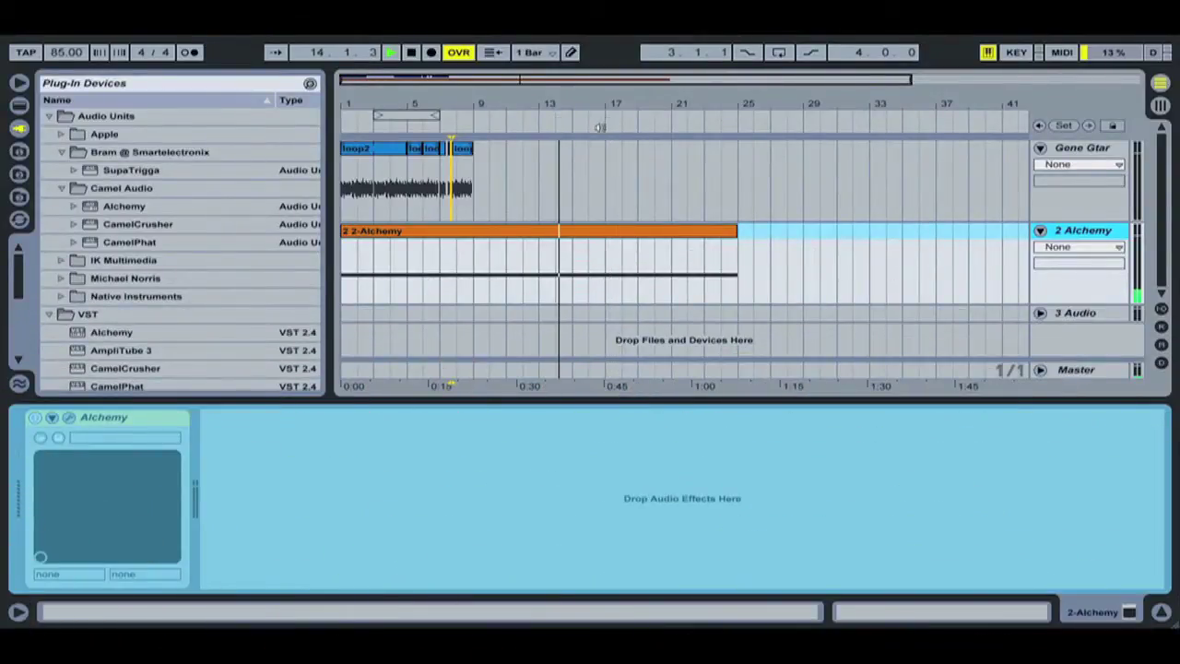
pyautogui.click(647, 126)
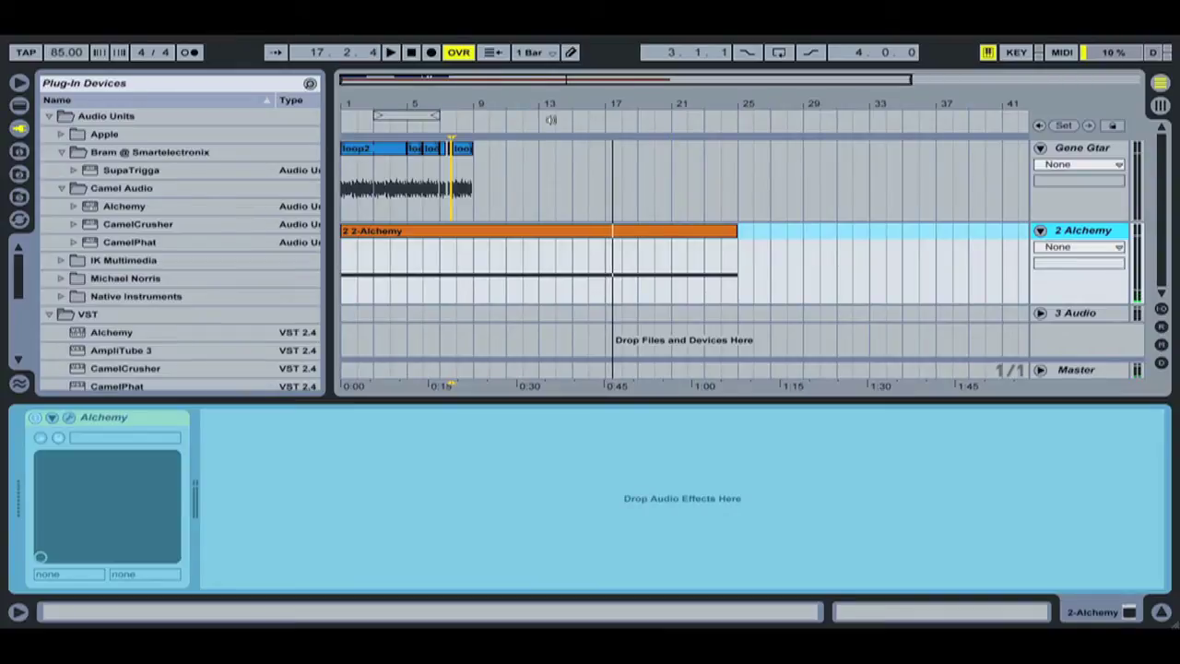
pyautogui.click(497, 121)
pyautogui.press('space')
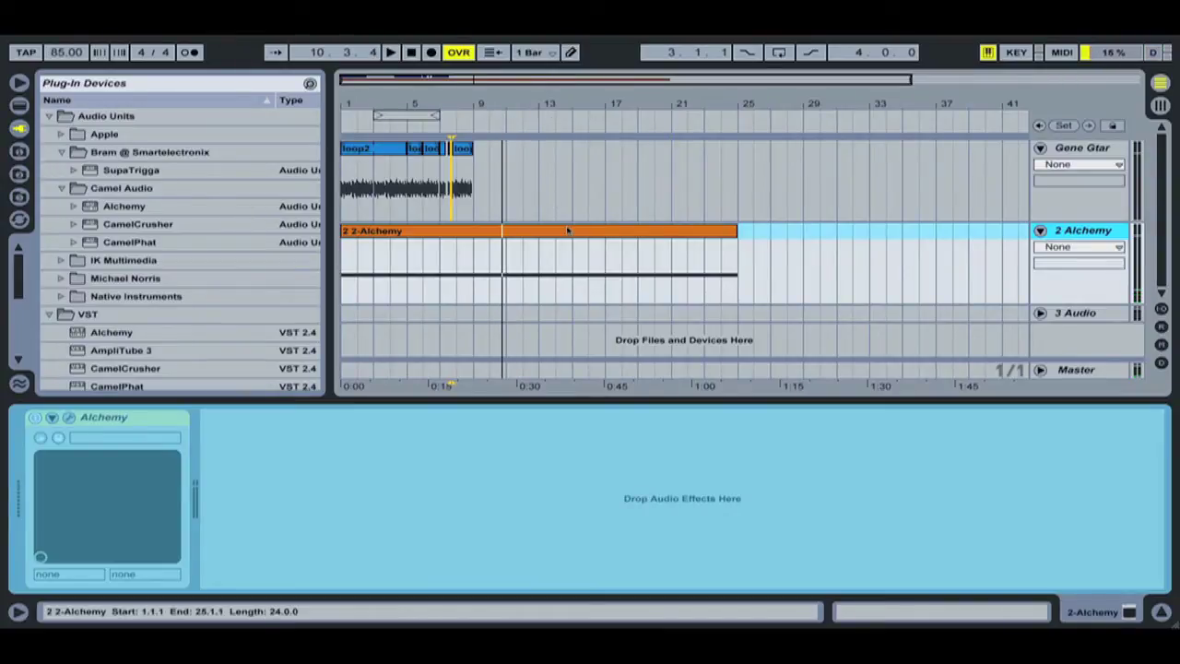
pyautogui.rightClick(569, 238)
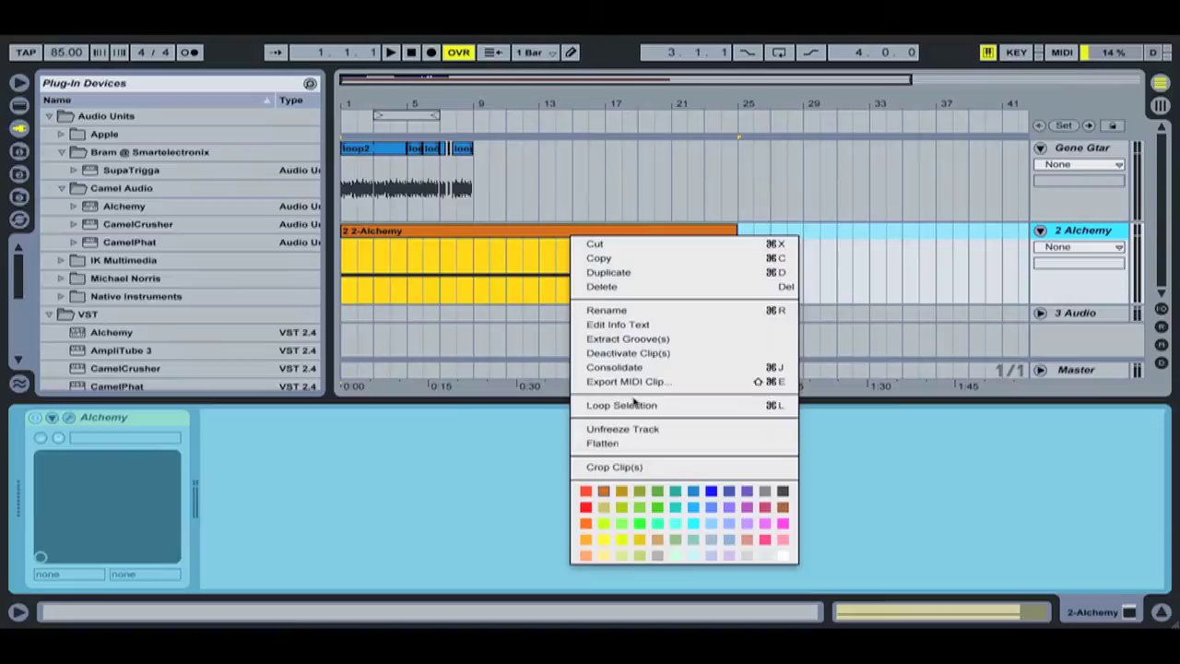
# Flatten the frozen Alchemy track into audio and play it back briefly from around bar 9
pyautogui.click(616, 444)
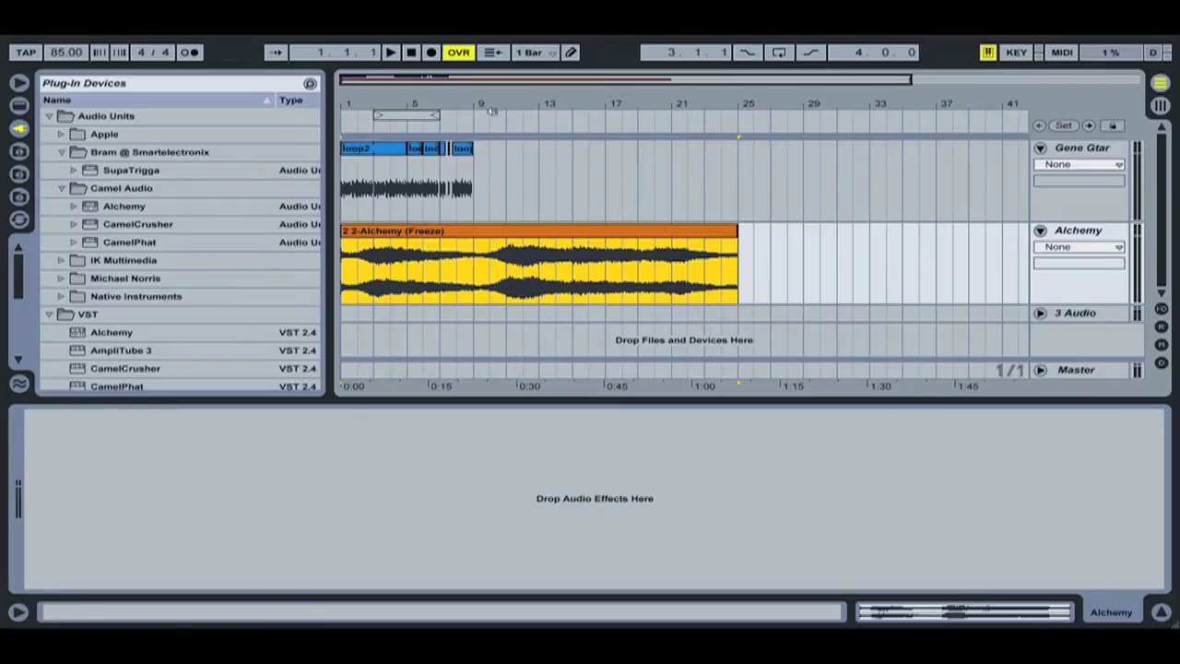
pyautogui.click(504, 115)
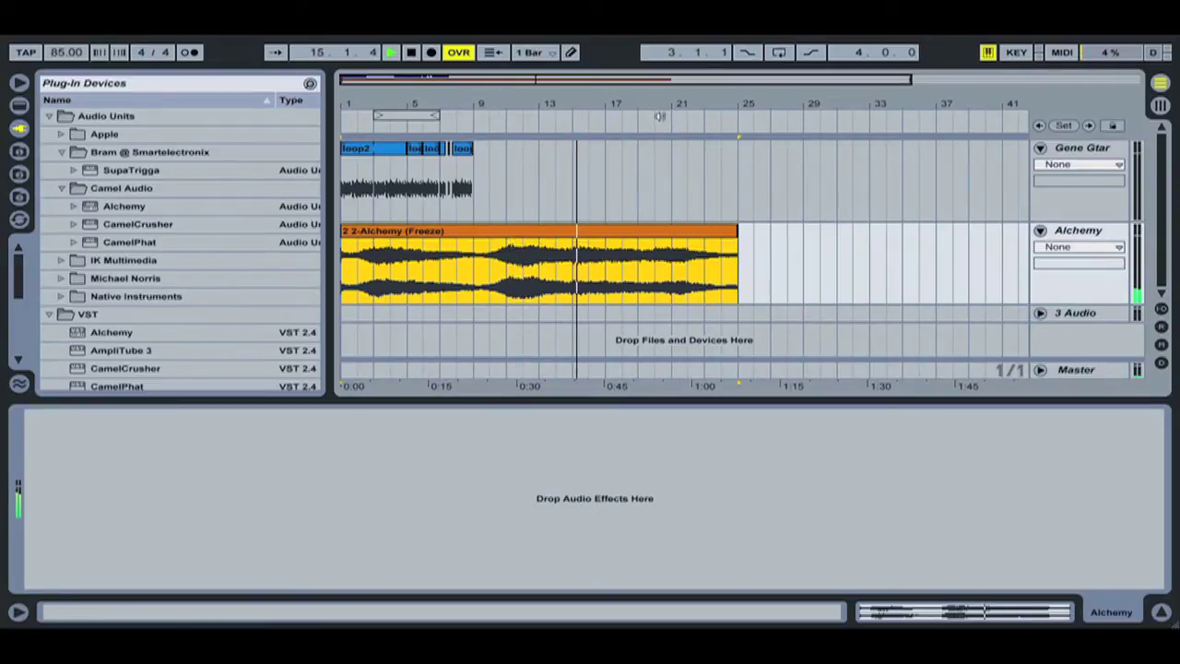
pyautogui.press('space')
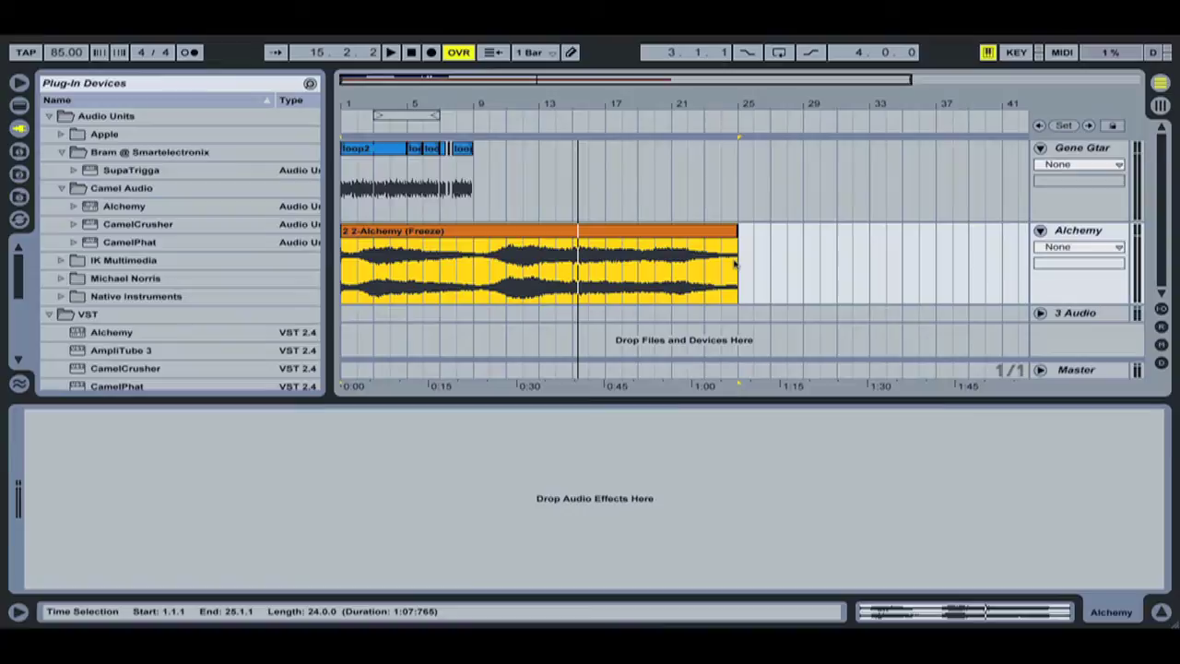
# Select bars 22–25 of the Alchemy audio and consolidate them into their own clip
pyautogui.click(658, 247)
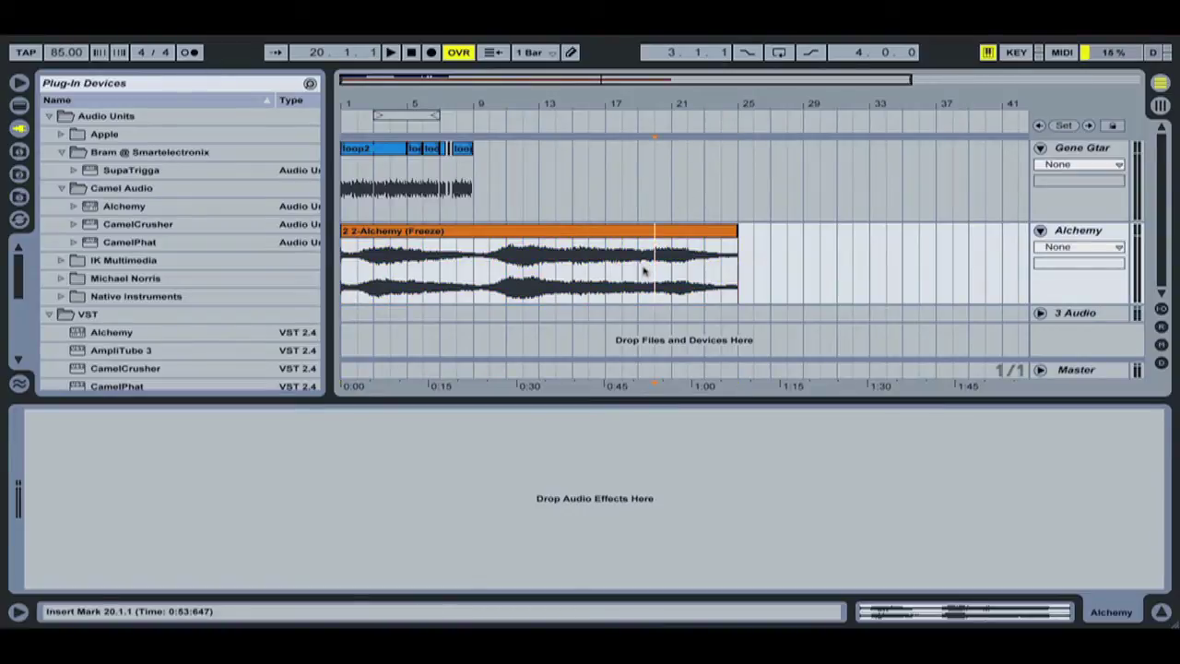
pyautogui.click(690, 272)
pyautogui.moveTo(693, 272); pyautogui.dragTo(733, 270)
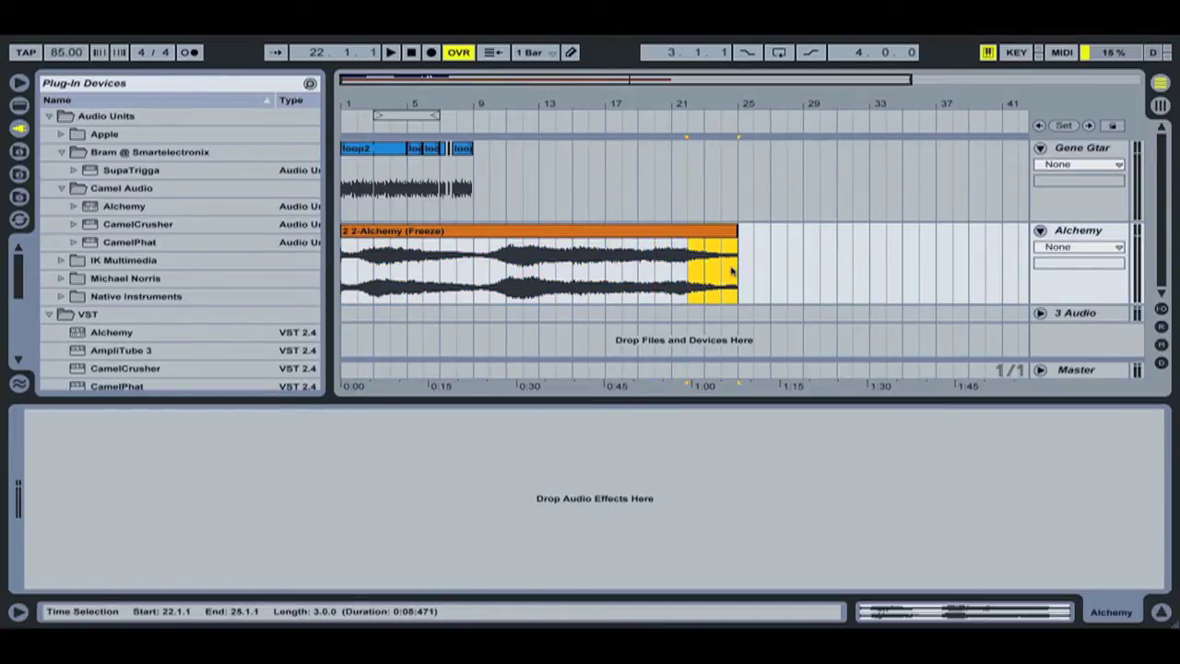
pyautogui.rightClick(700, 232)
pyautogui.click(689, 250)
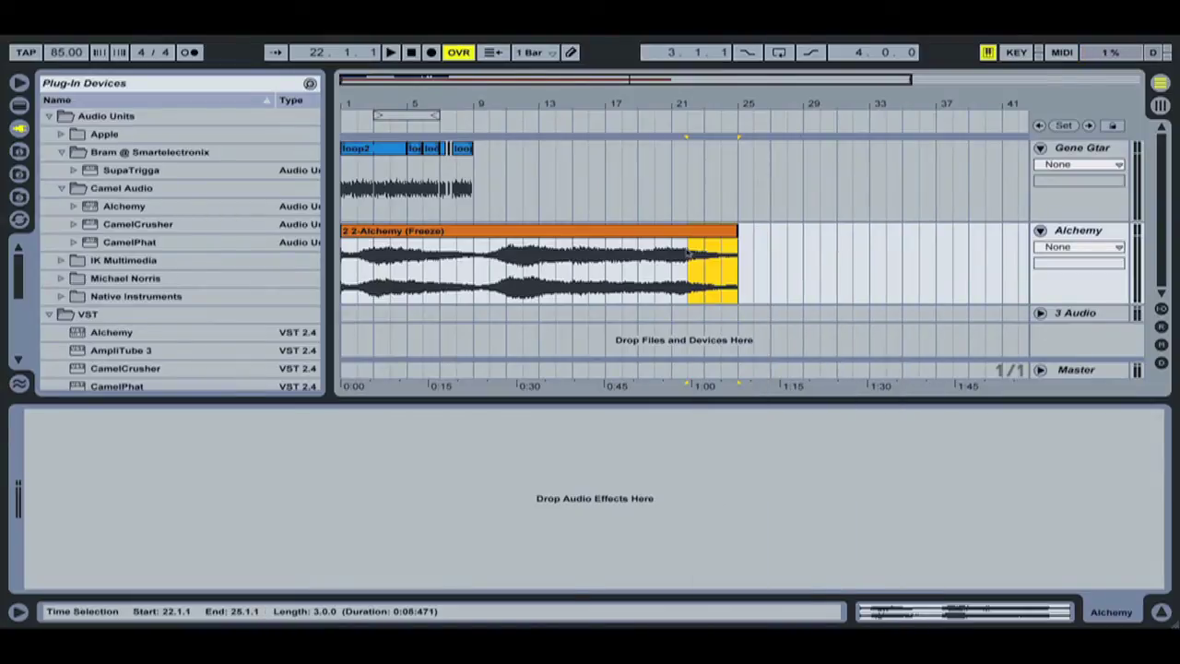
pyautogui.press('super+j')
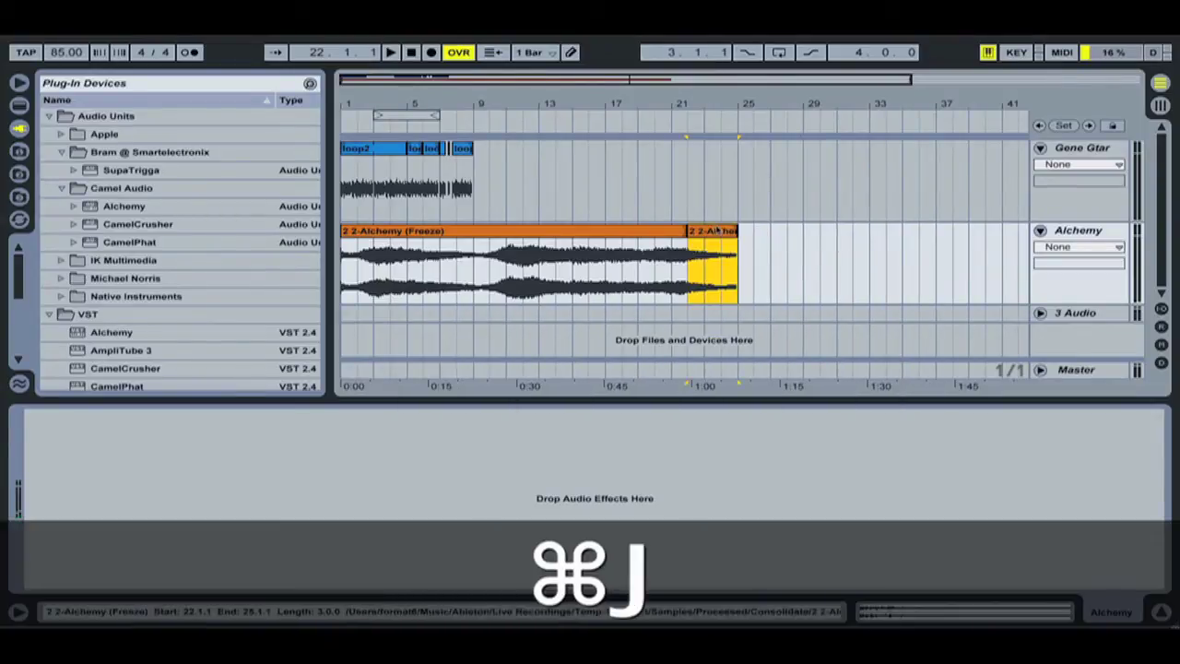
# Reverse the short clip, move the main clip to bar 4 and the reversed clip to bar 1, then play it back
pyautogui.moveTo(717, 230); pyautogui.dragTo(779, 236)
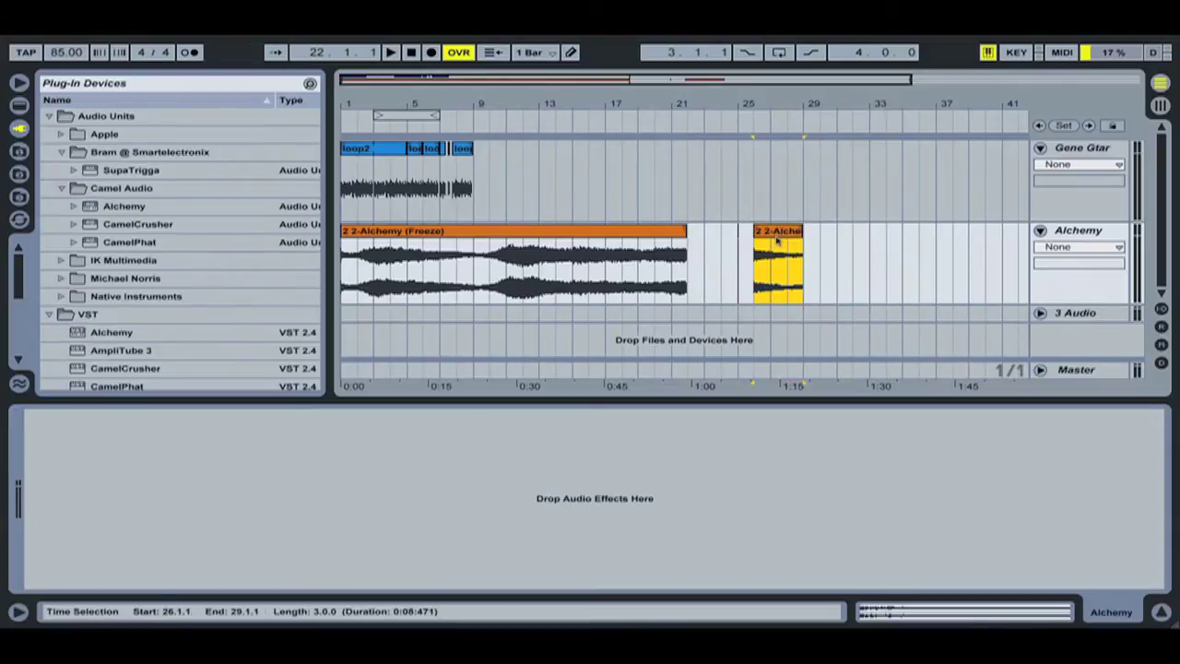
pyautogui.click(1018, 612)
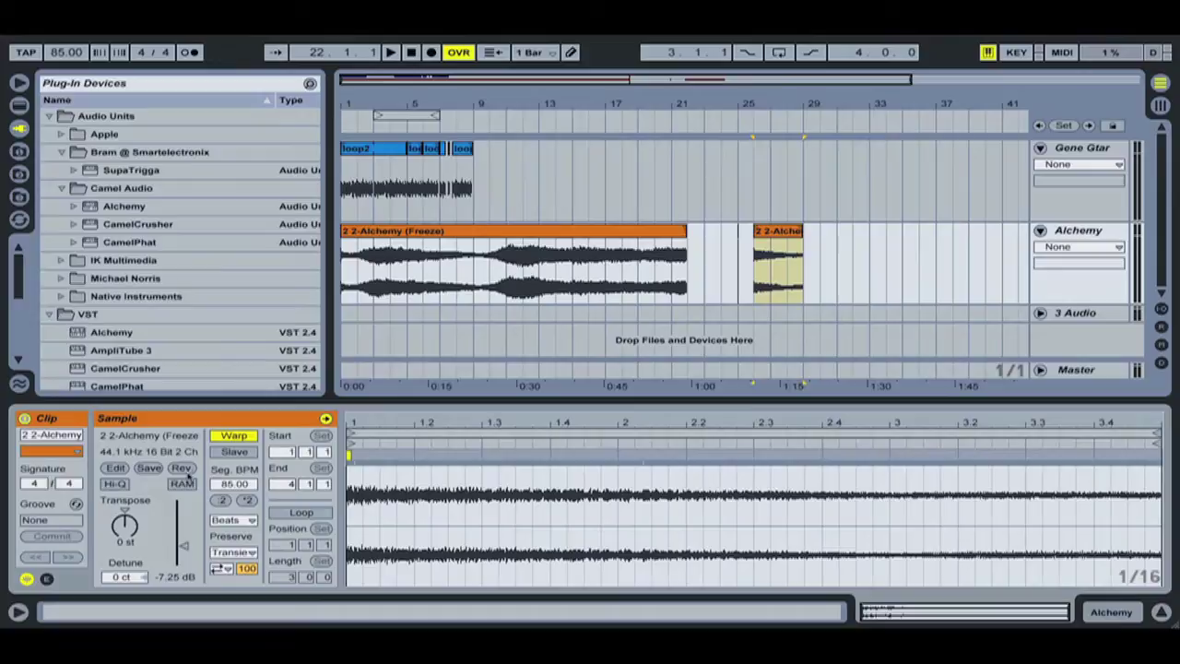
pyautogui.click(184, 469)
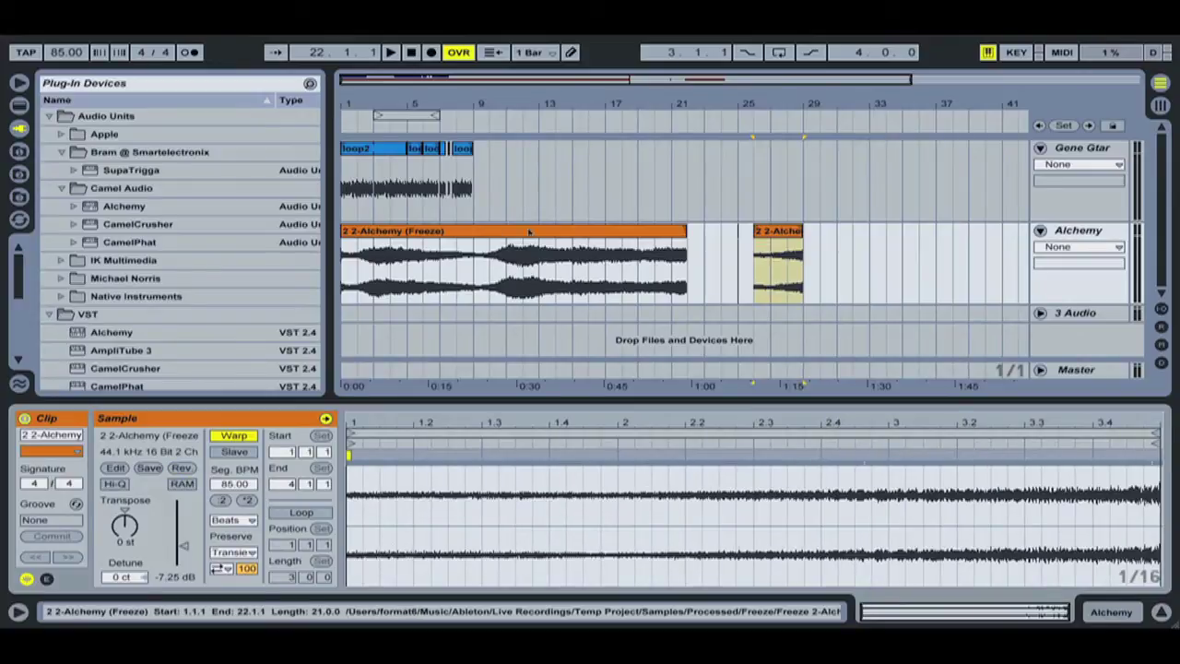
pyautogui.moveTo(529, 230); pyautogui.dragTo(578, 231)
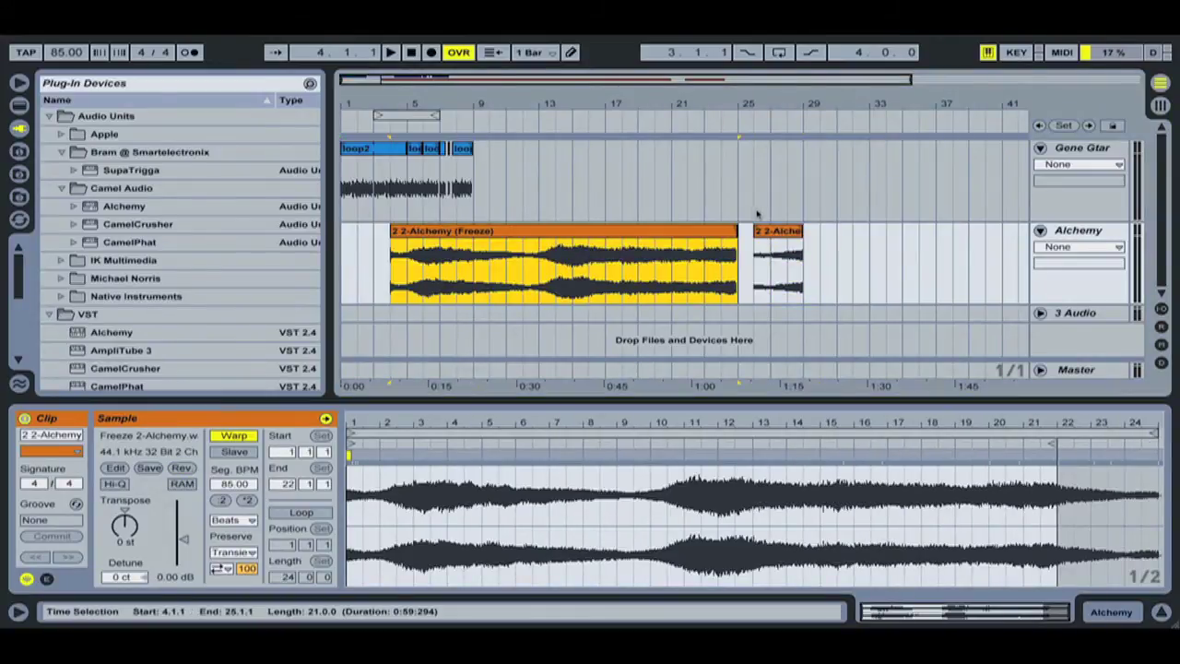
pyautogui.moveTo(782, 232); pyautogui.dragTo(368, 248)
pyautogui.press('space')
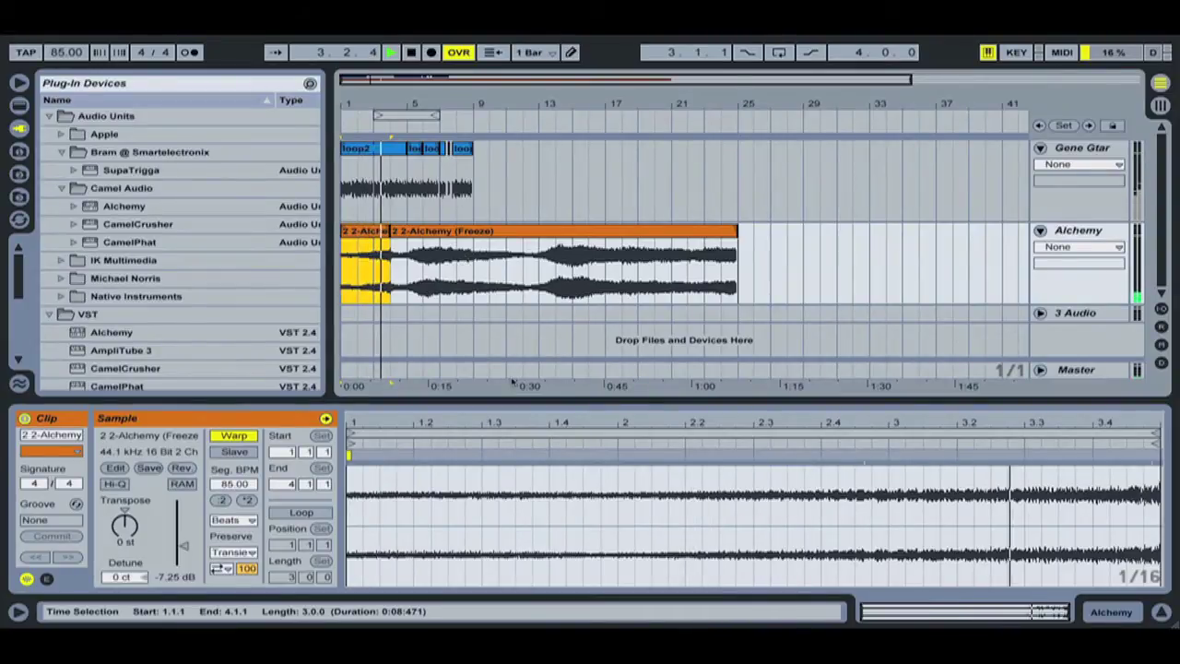
pyautogui.press('space')
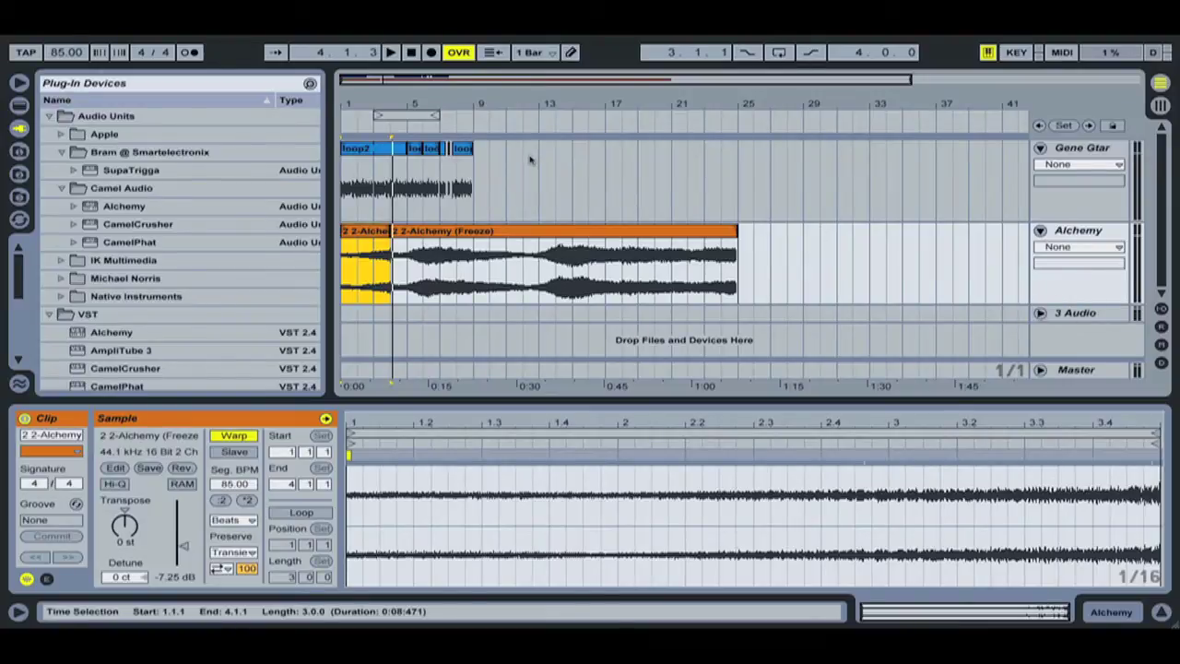
# In Session view, solo 3 Audio, launch the KJ_175_Tight drum loop and set its volume to -7 dB
pyautogui.press('Tab')
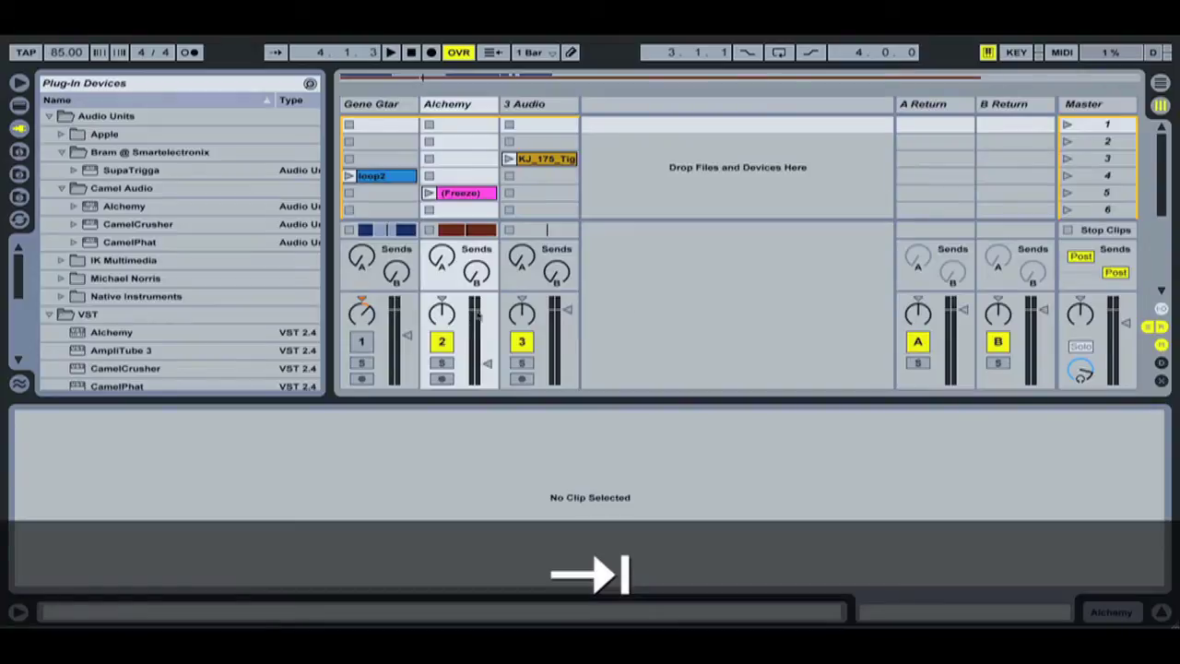
pyautogui.click(521, 362)
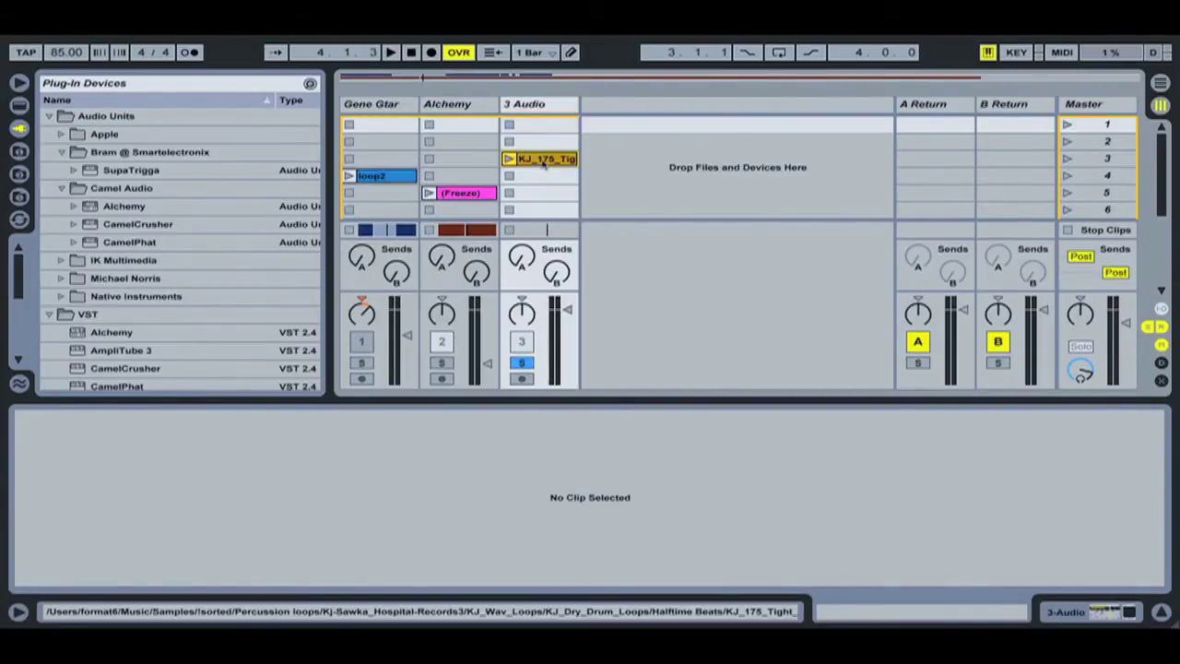
pyautogui.click(541, 164)
pyautogui.click(509, 158)
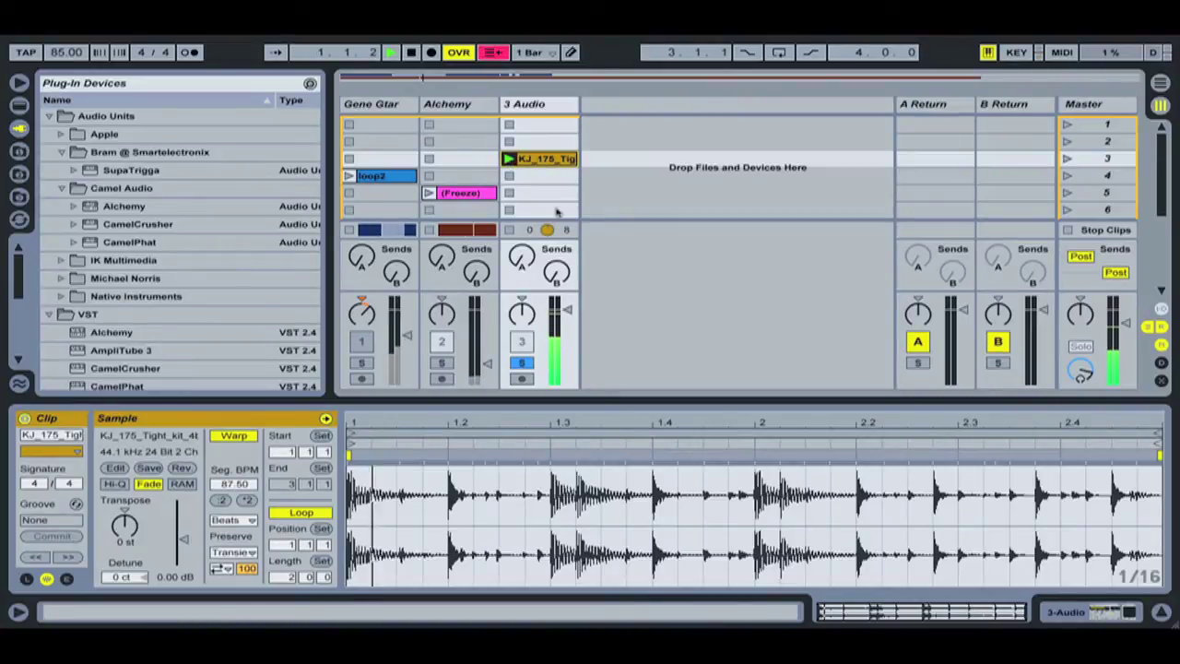
pyautogui.moveTo(567, 309); pyautogui.dragTo(566, 327)
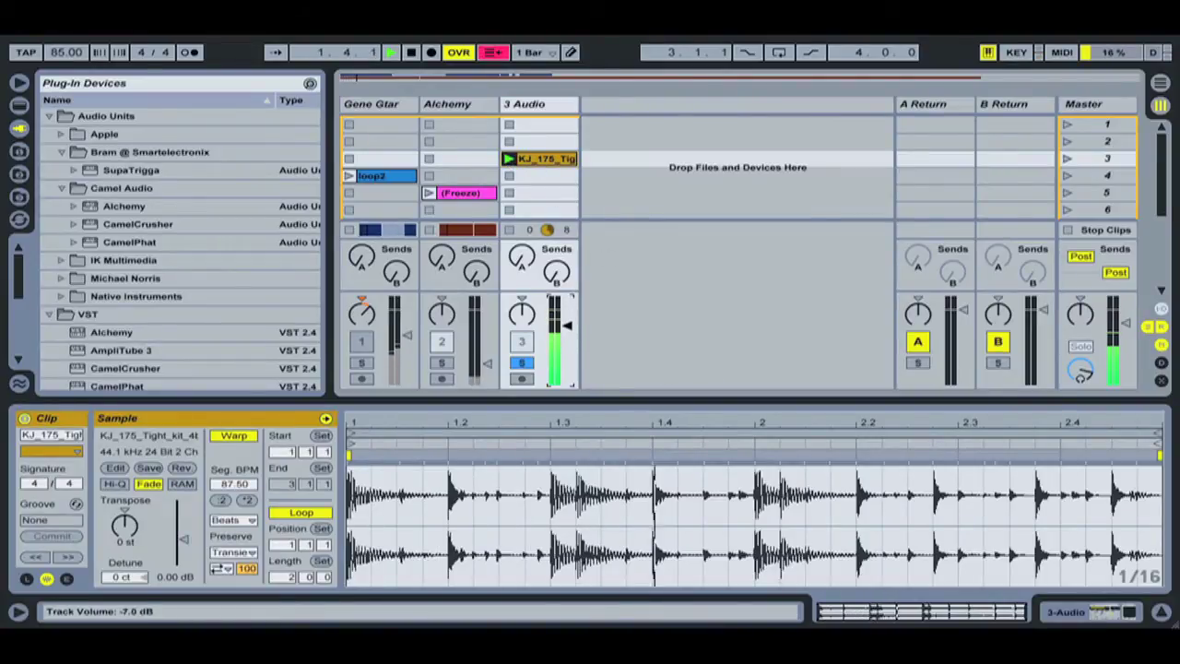
# Show 3 Audio's Beat Repeat and SupaTrigga devices and lower the track volume to -23 dB
pyautogui.click(1088, 613)
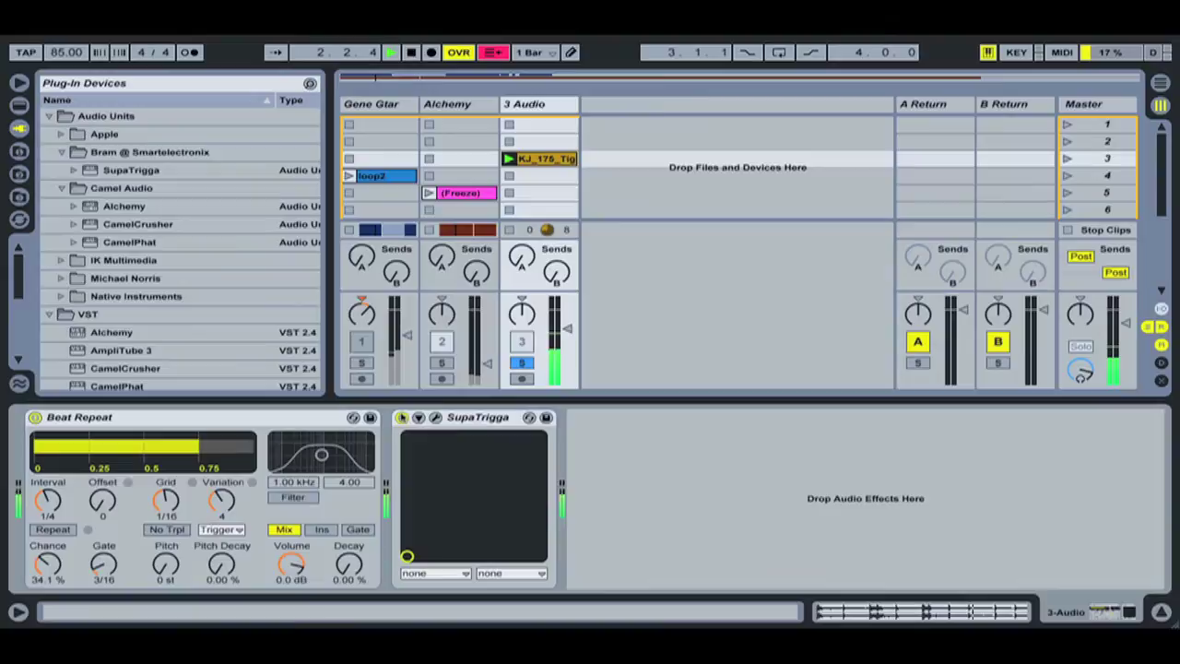
pyautogui.click(435, 417)
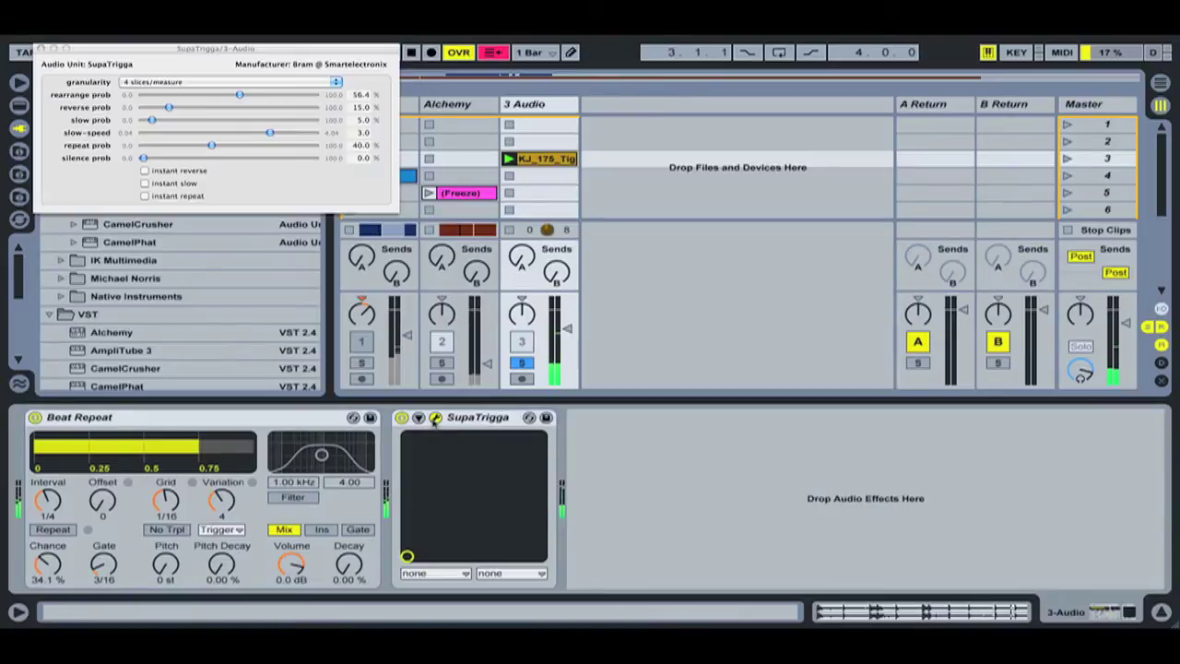
pyautogui.click(40, 48)
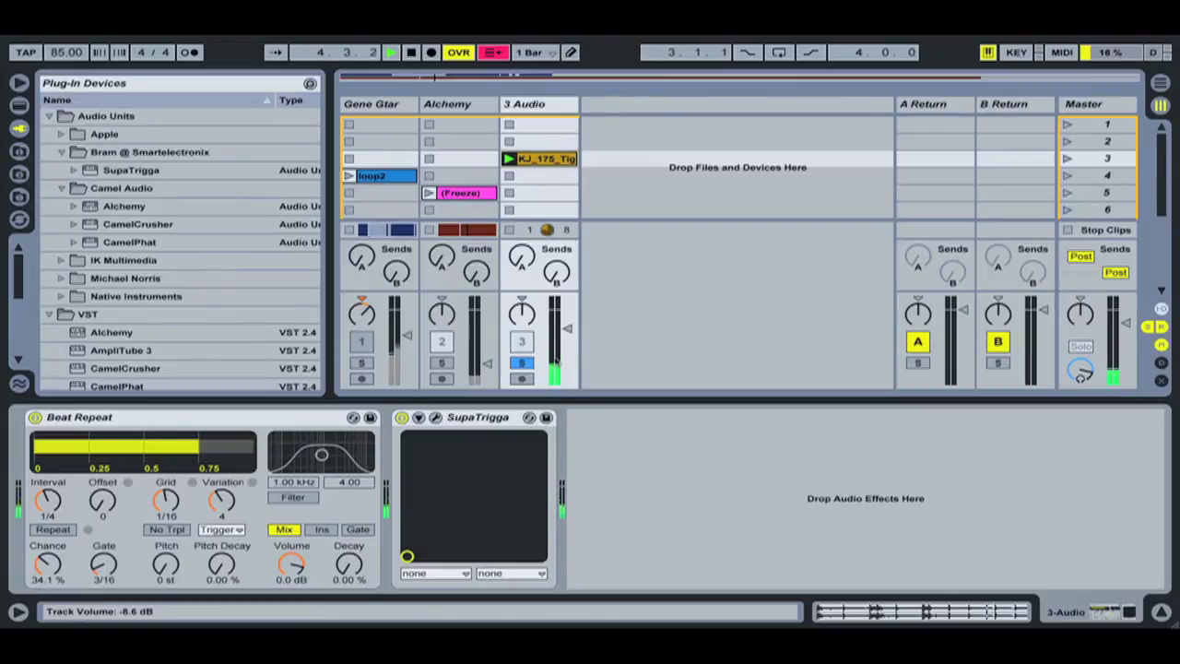
pyautogui.moveTo(567, 329); pyautogui.dragTo(568, 354)
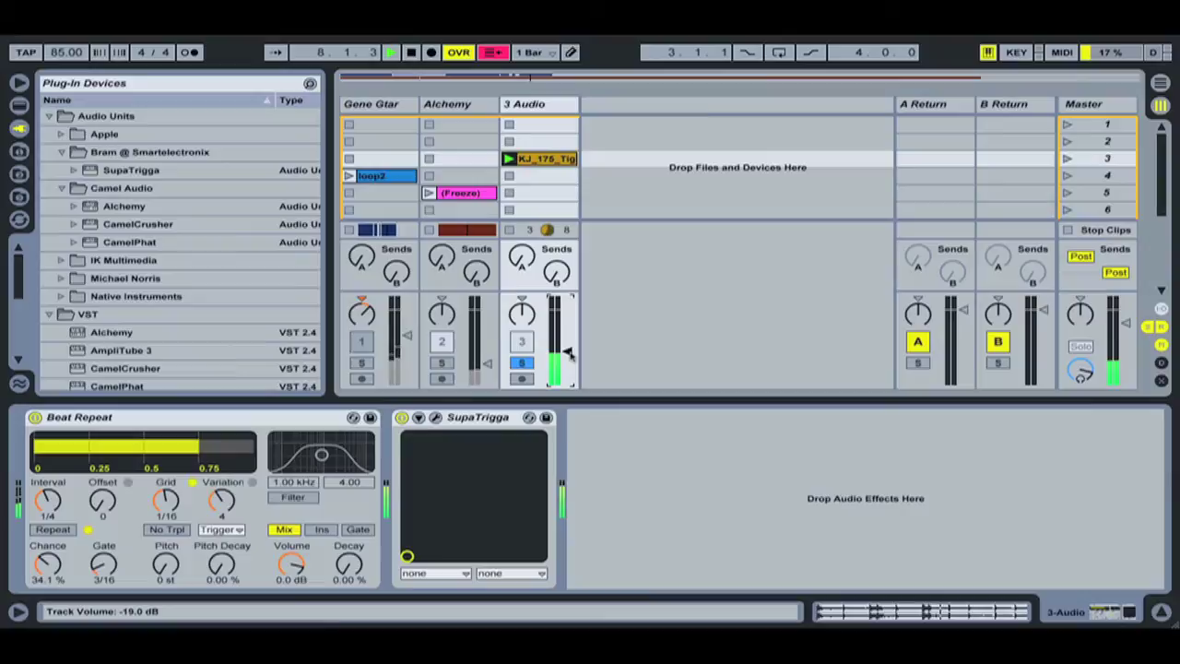
pyautogui.moveTo(568, 354); pyautogui.dragTo(569, 361)
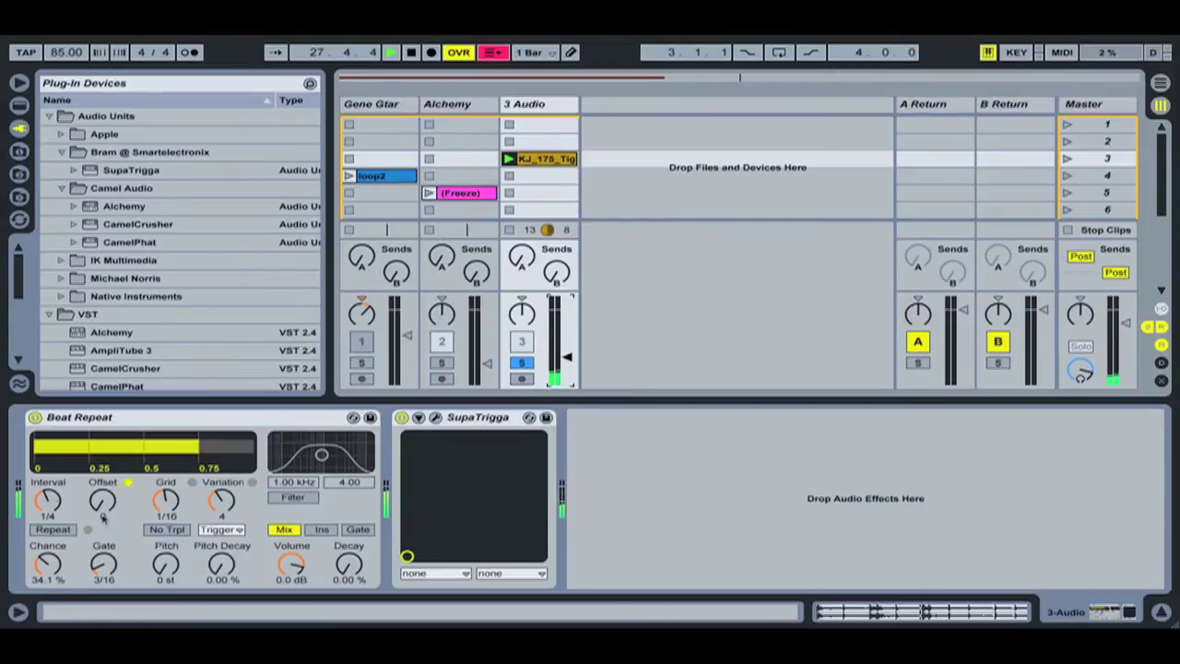
# Record the launched KJ_175_Tight drum loop into the arrangement on 3 Audio from the song start
pyautogui.press('Tab')
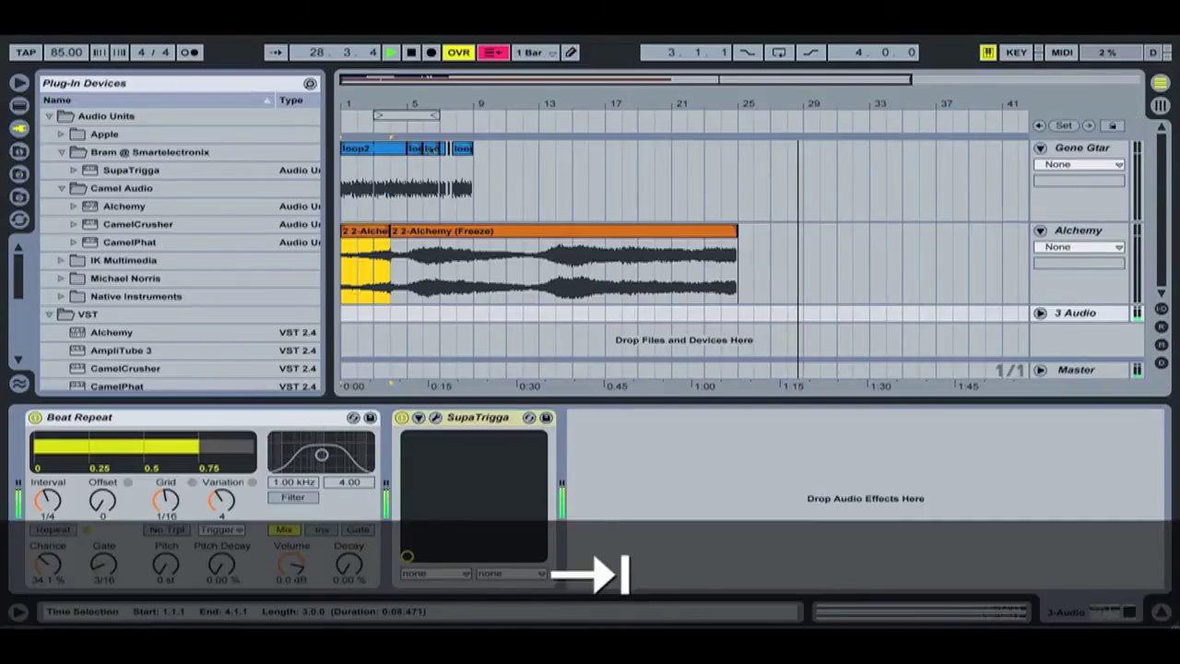
pyautogui.click(411, 53)
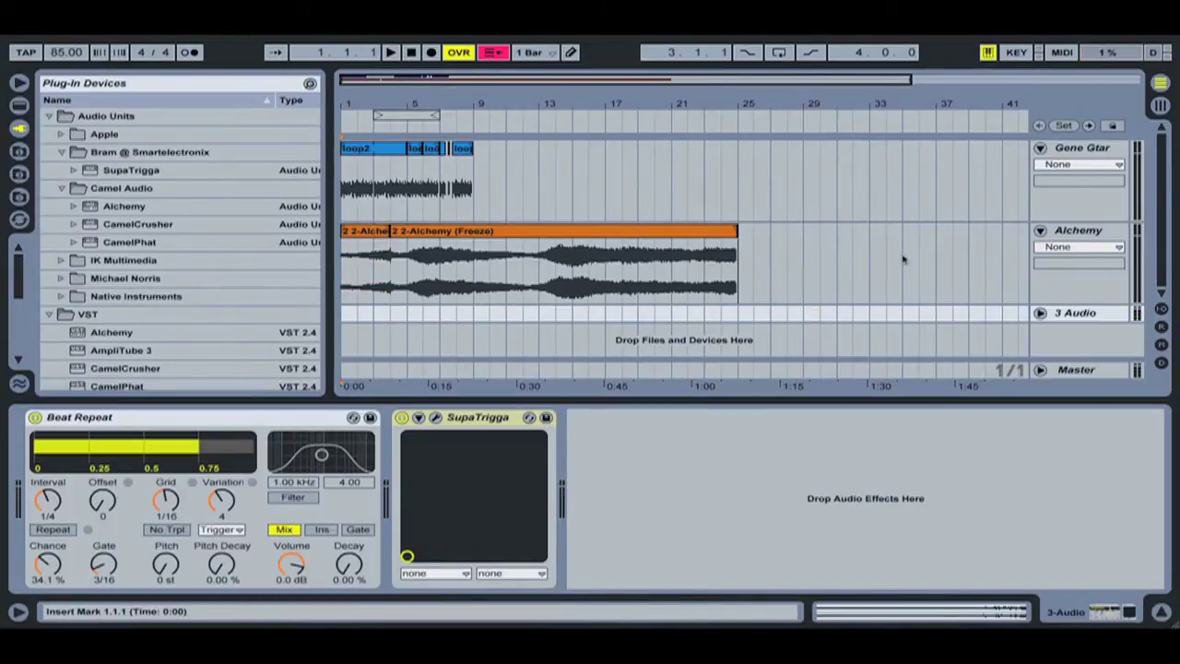
pyautogui.click(1040, 313)
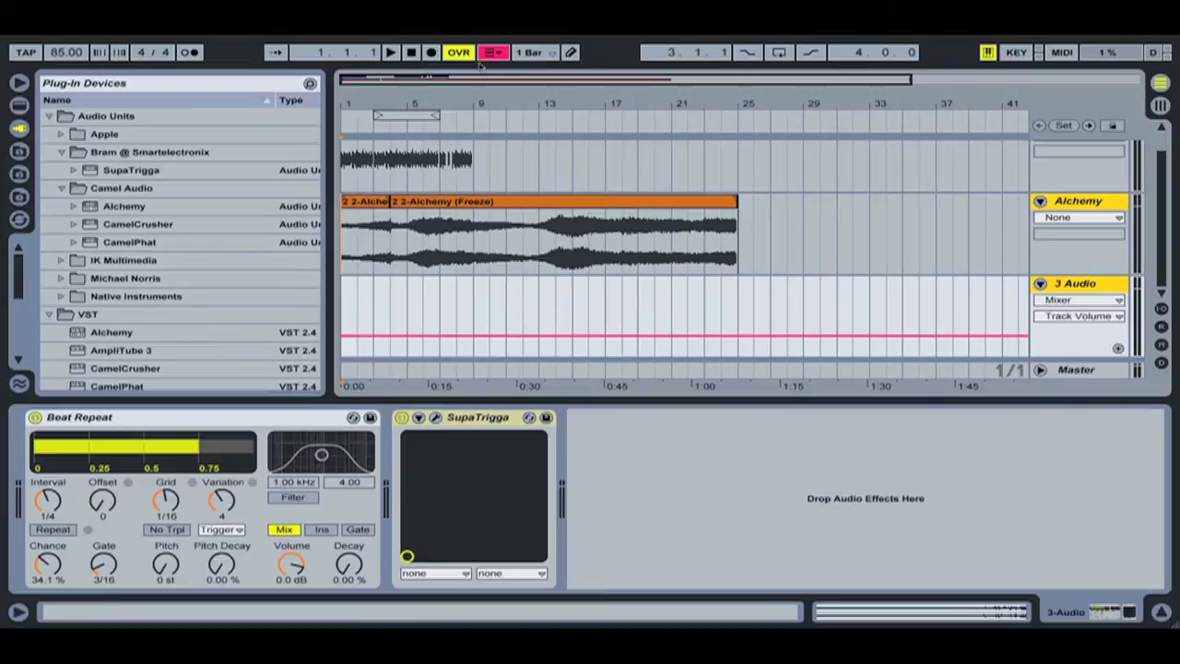
pyautogui.click(431, 53)
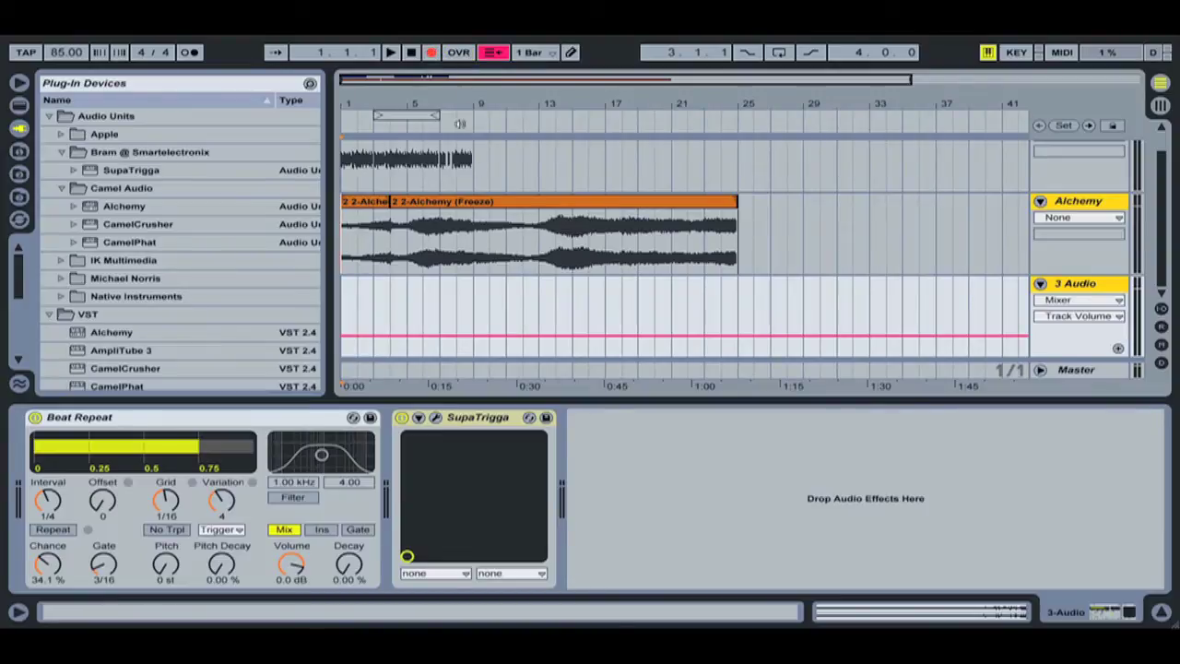
pyautogui.press('Tab')
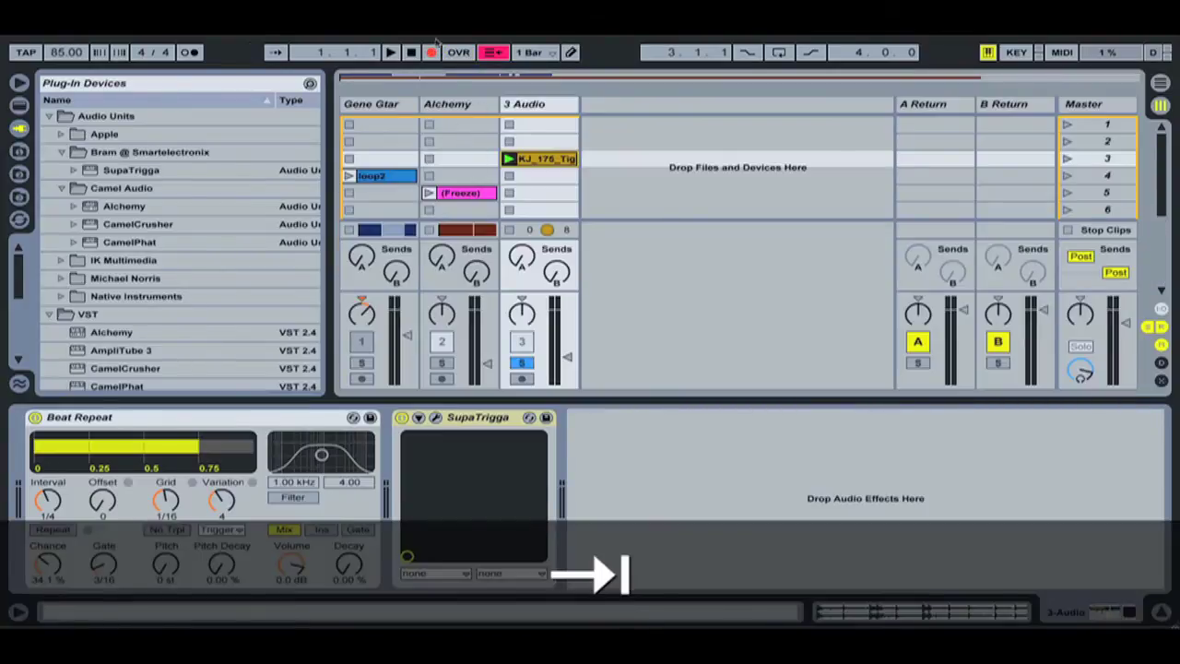
pyautogui.click(510, 158)
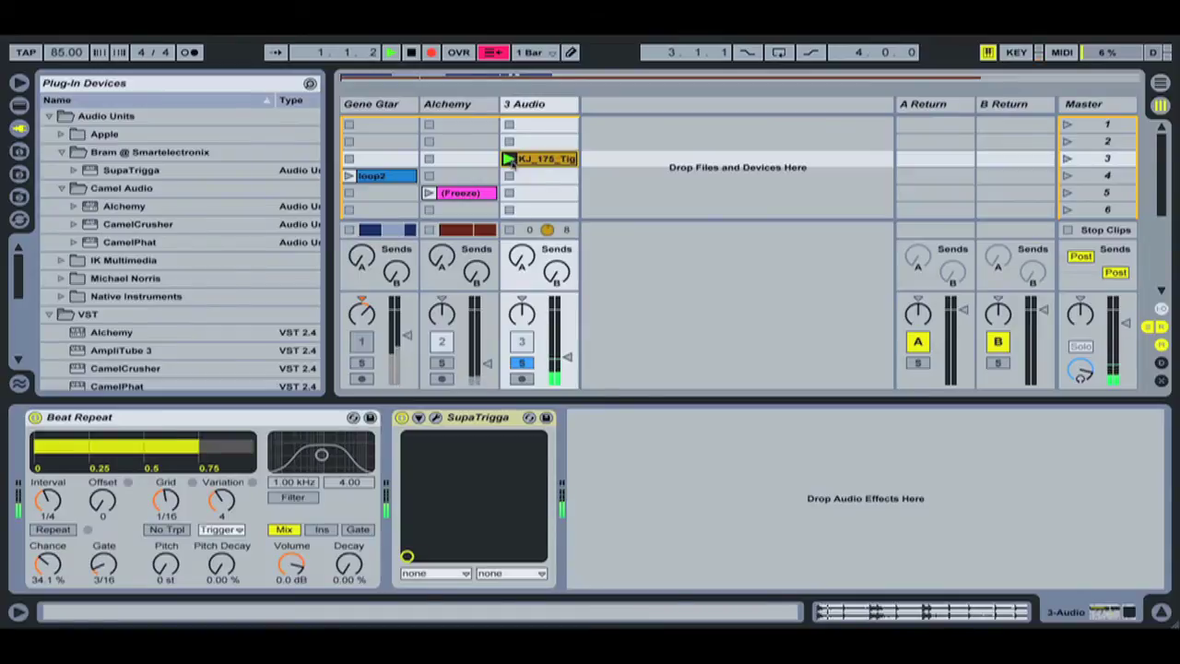
pyautogui.press('Tab')
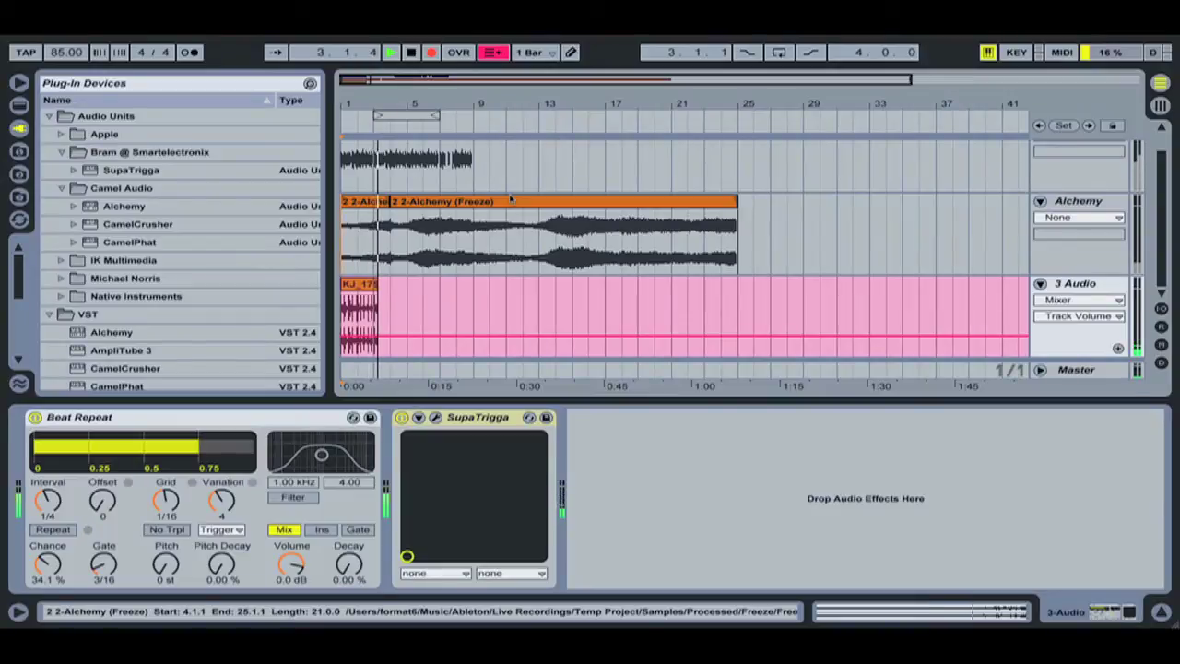
# Stop recording, extend the KJ_175_Tight_kit_4bar clip to bar 9, and freeze the 3 Audio track
pyautogui.press('space')
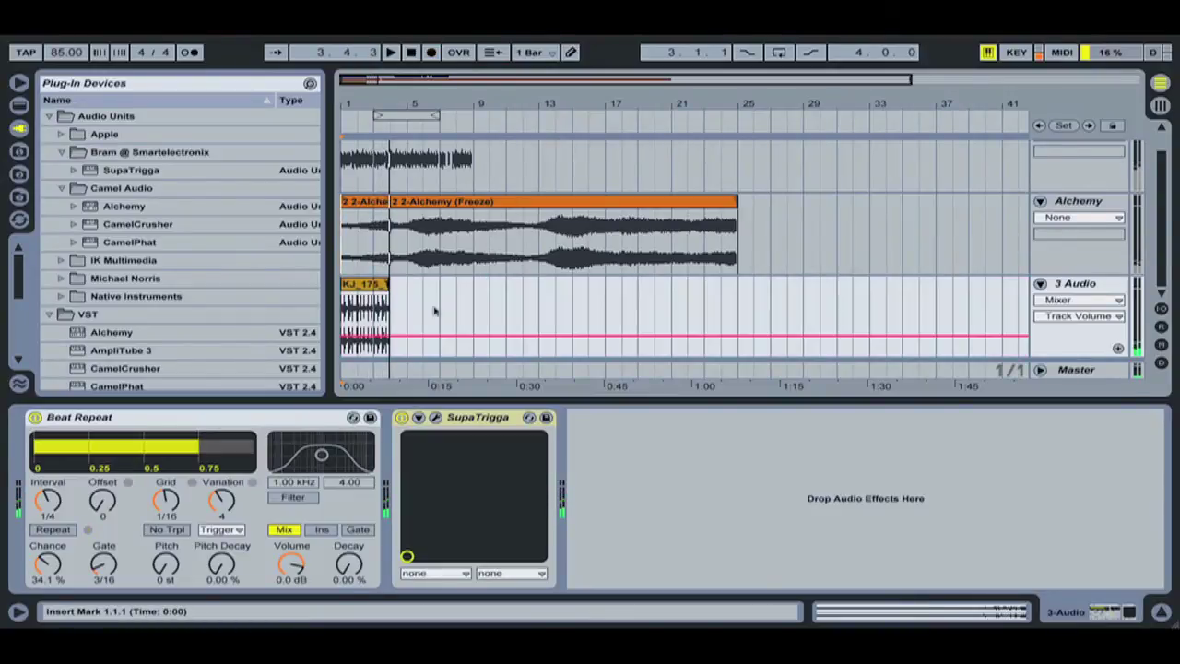
pyautogui.moveTo(390, 292); pyautogui.dragTo(474, 291)
pyautogui.click(416, 295)
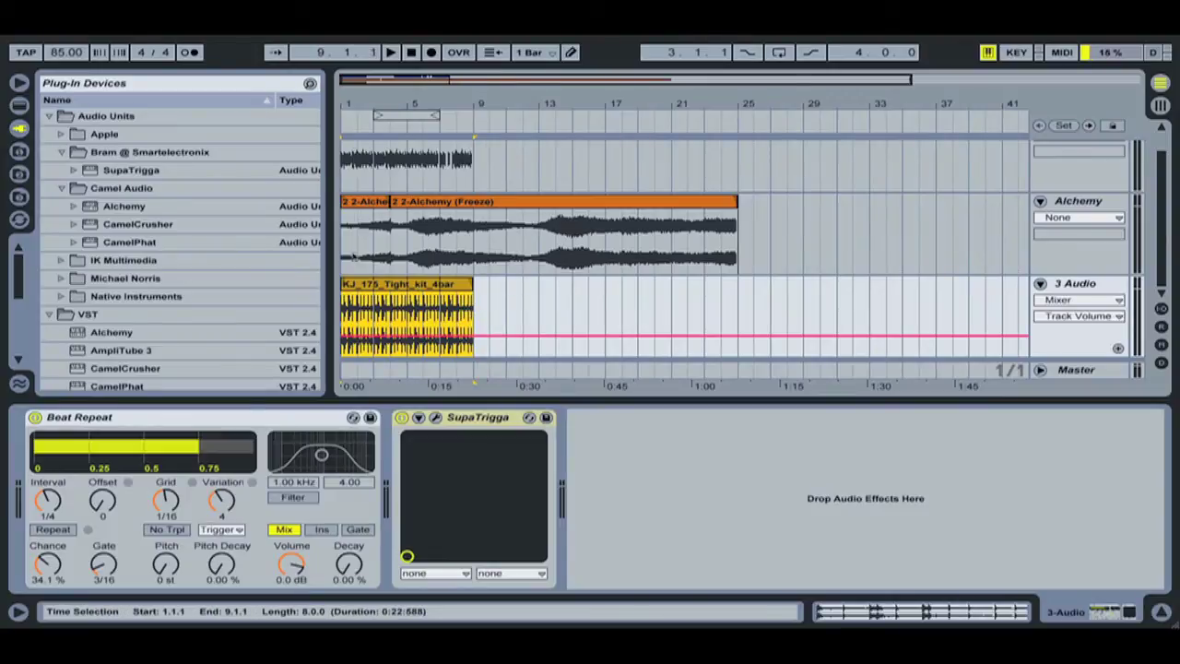
pyautogui.rightClick(439, 289)
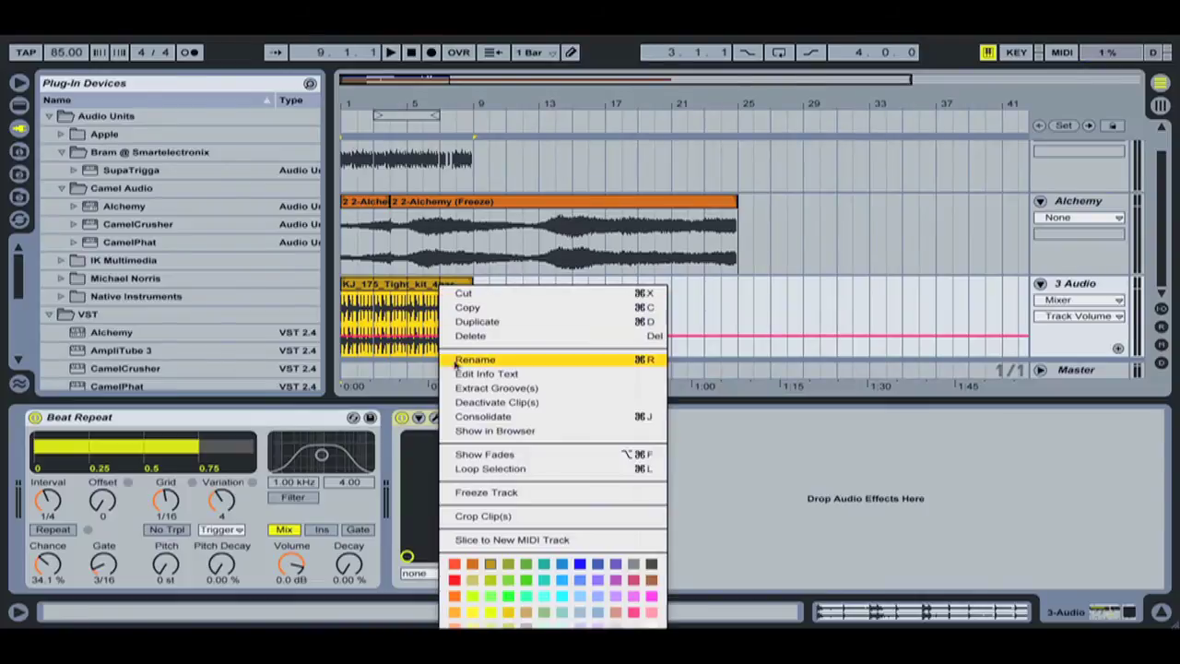
pyautogui.click(511, 491)
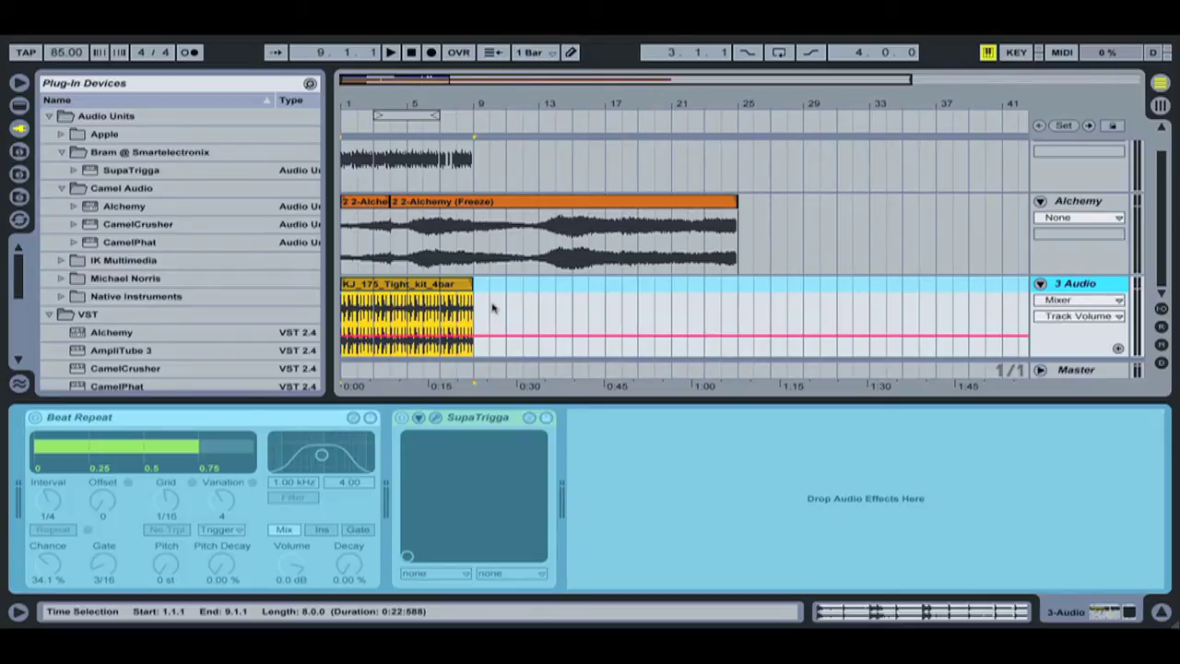
# Loop playback over bar 4 (4.1.1 to 5.1.1) of the frozen drum clip
pyautogui.press('space')
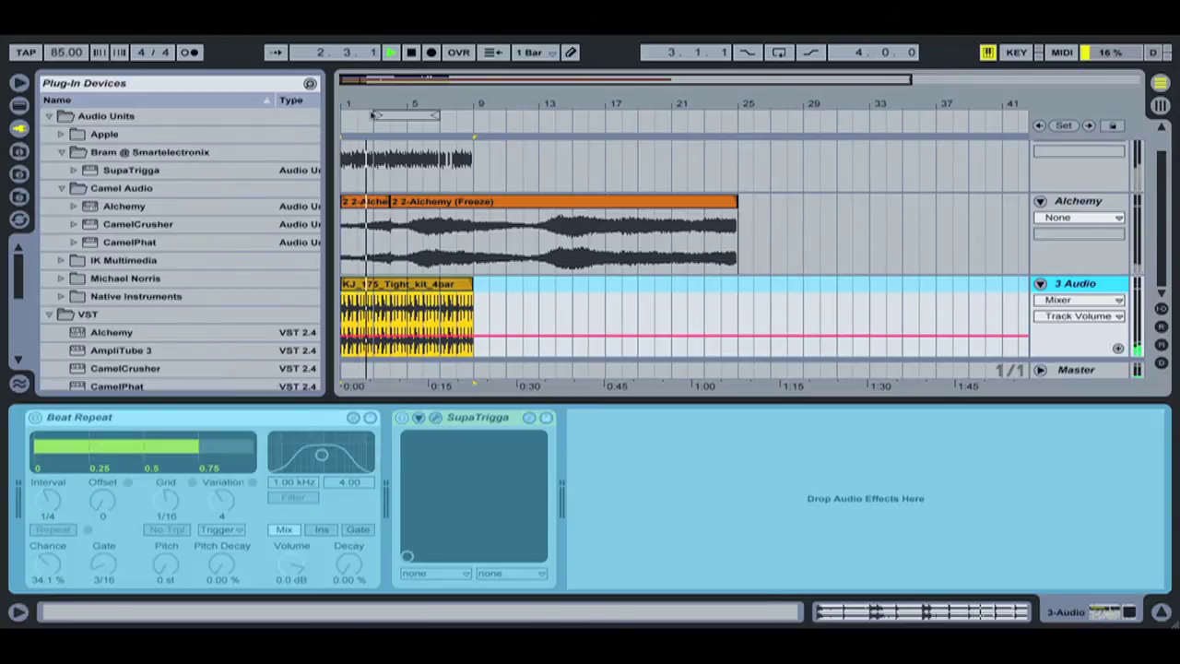
pyautogui.moveTo(375, 114); pyautogui.dragTo(377, 135)
pyautogui.moveTo(435, 322); pyautogui.dragTo(488, 324)
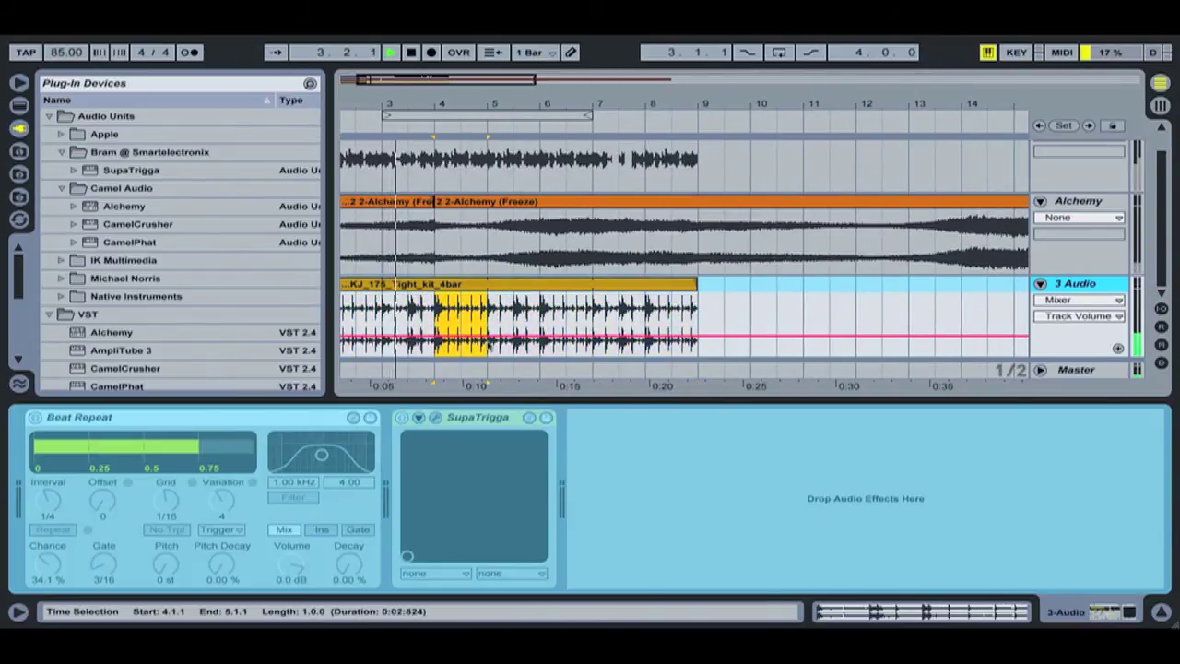
pyautogui.press('super+j')
pyautogui.press('Return')
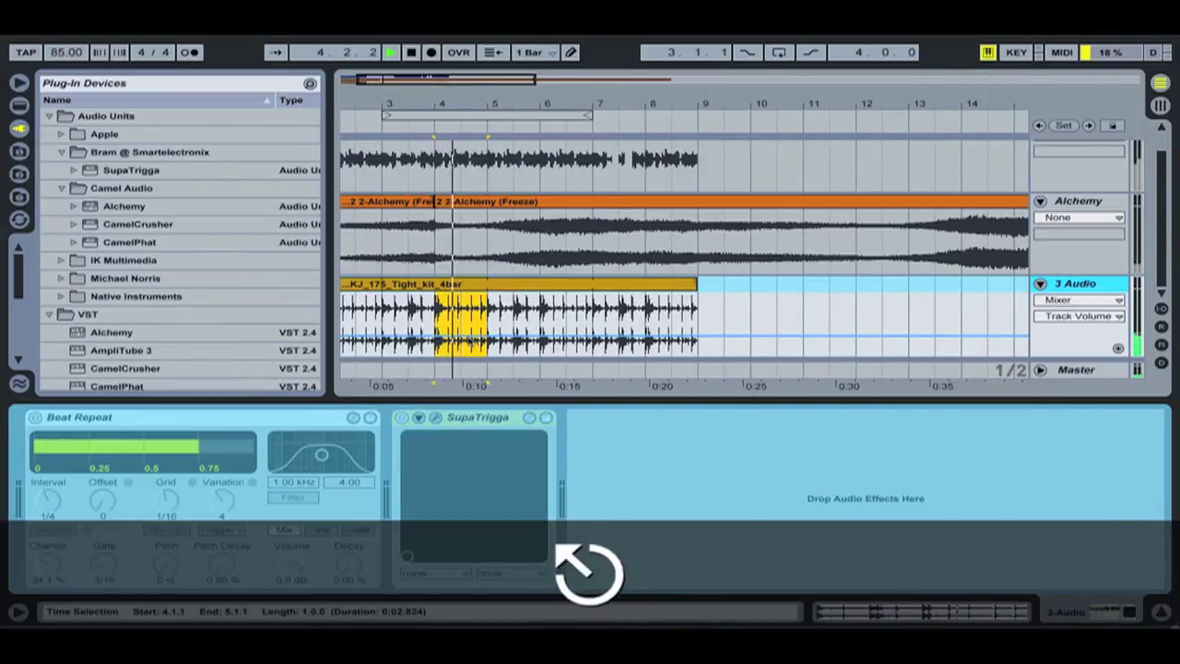
pyautogui.press('super+l')
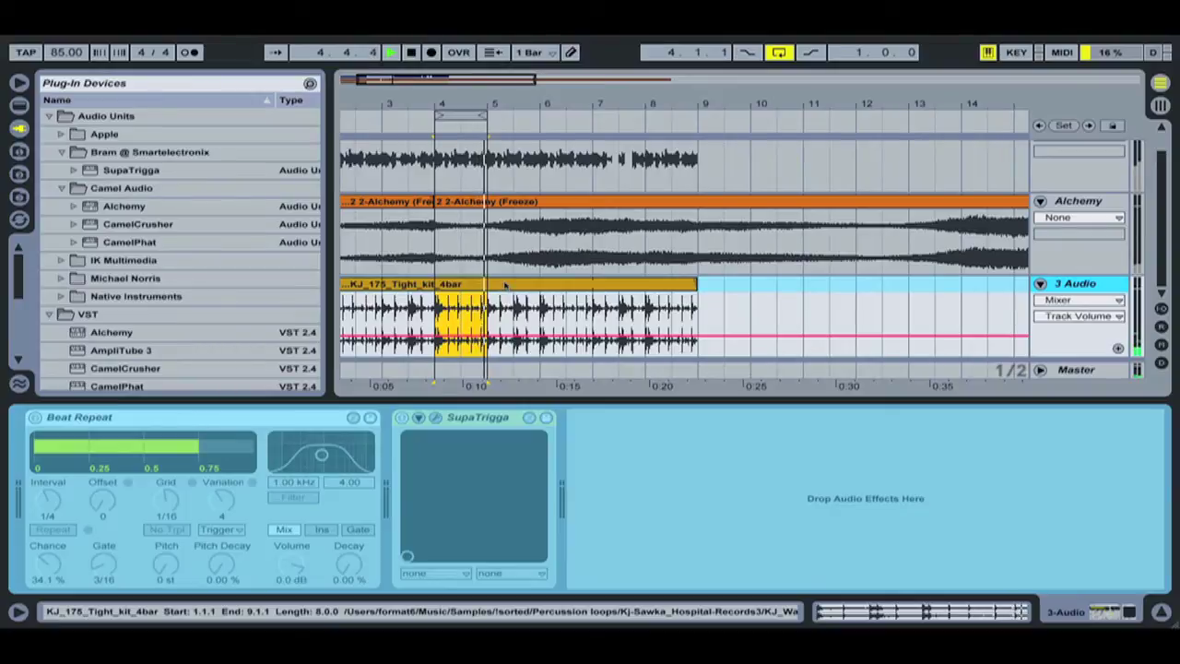
# Unfreeze the 3 Audio track and reset the loop to cover the whole drum clip
pyautogui.rightClick(580, 281)
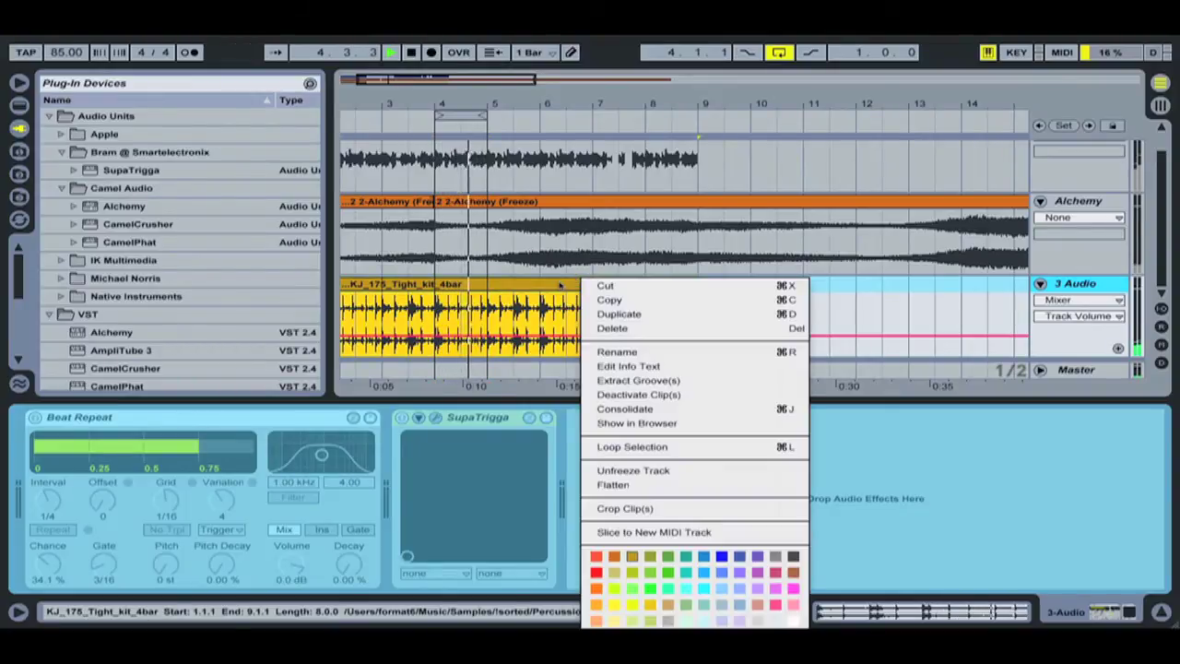
pyautogui.click(632, 470)
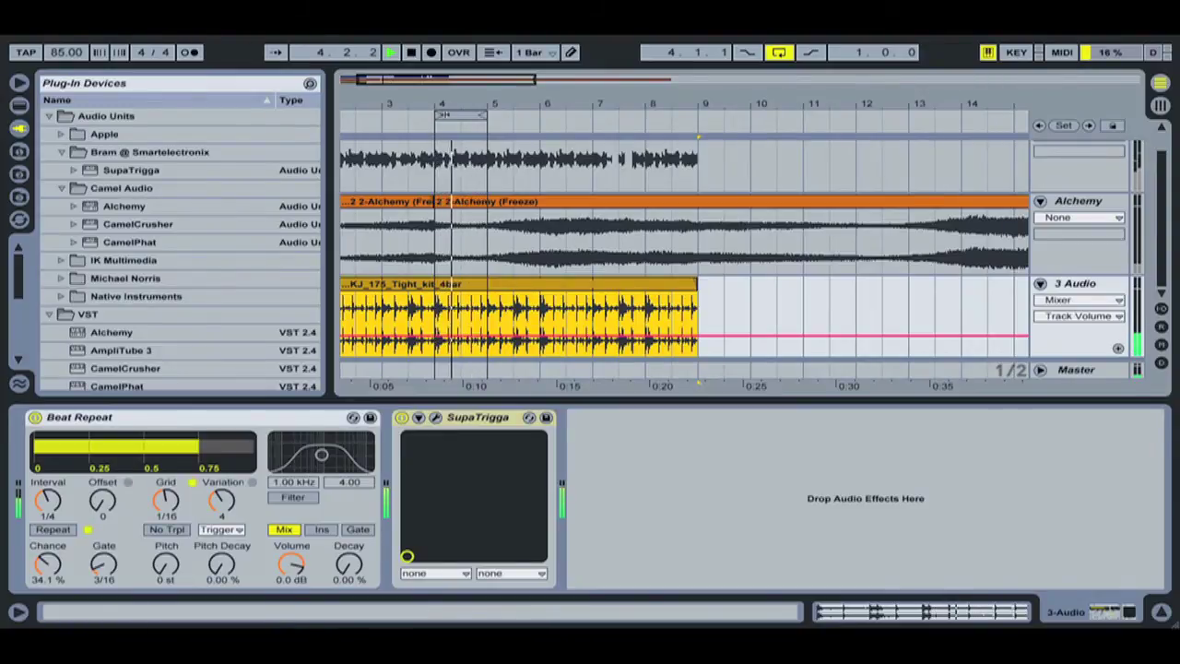
pyautogui.moveTo(448, 115); pyautogui.dragTo(337, 115)
pyautogui.click(583, 284)
pyautogui.hotkey('ctrl', 'l')
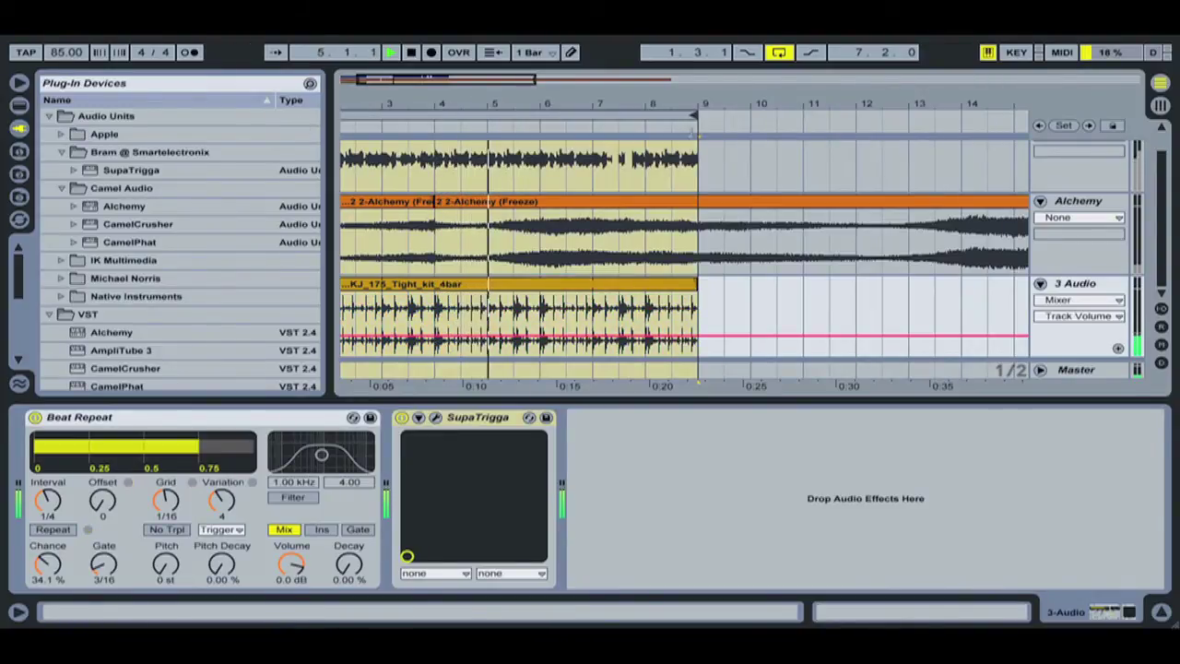
# Freeze the 3 Audio track again, confirming the stop-audio prompt
pyautogui.rightClick(584, 283)
pyautogui.click(609, 431)
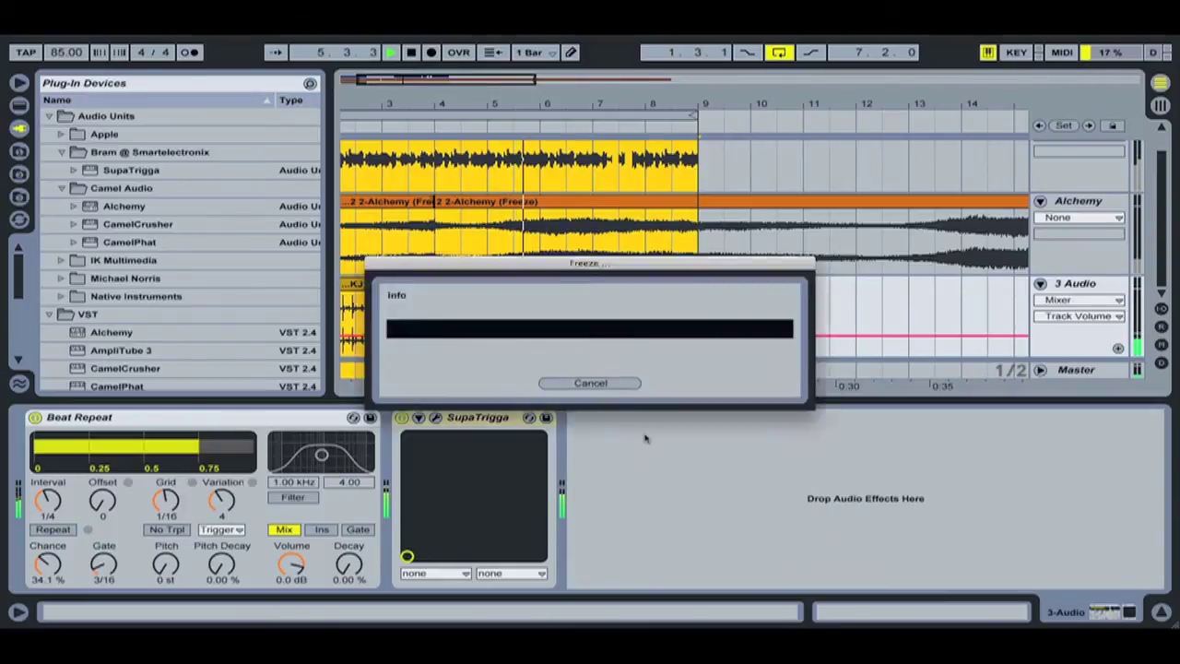
pyautogui.click(759, 372)
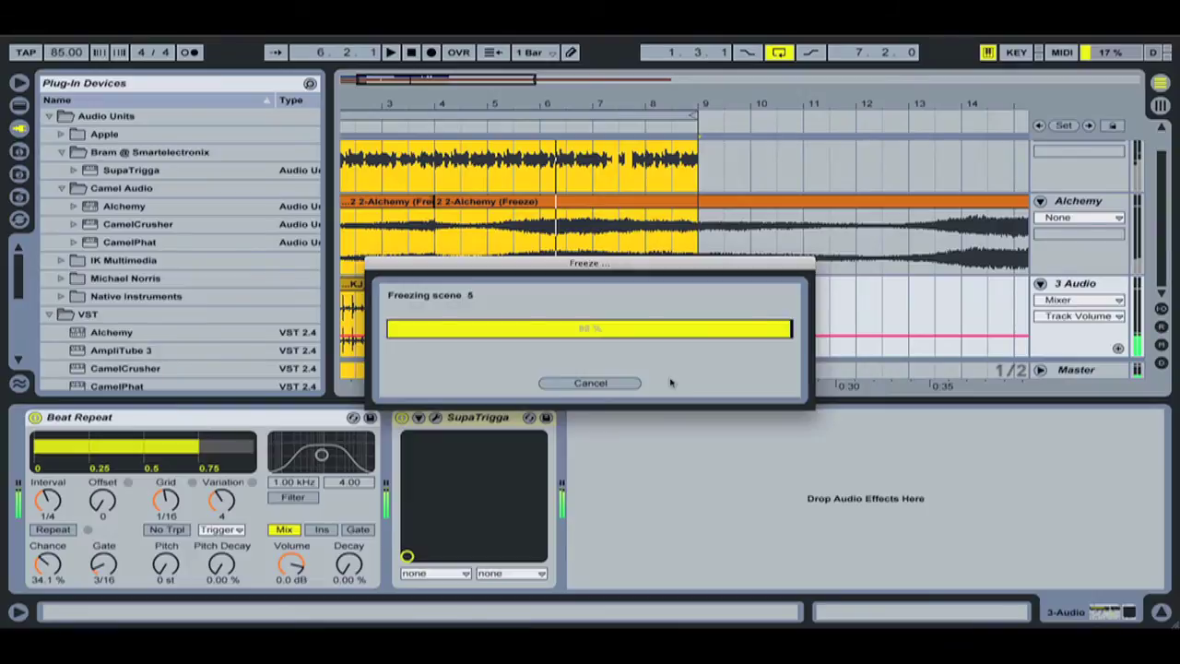
# Flatten the frozen KJ_175_Tight_kit_4bar drum clip into plain audio
pyautogui.click(525, 297)
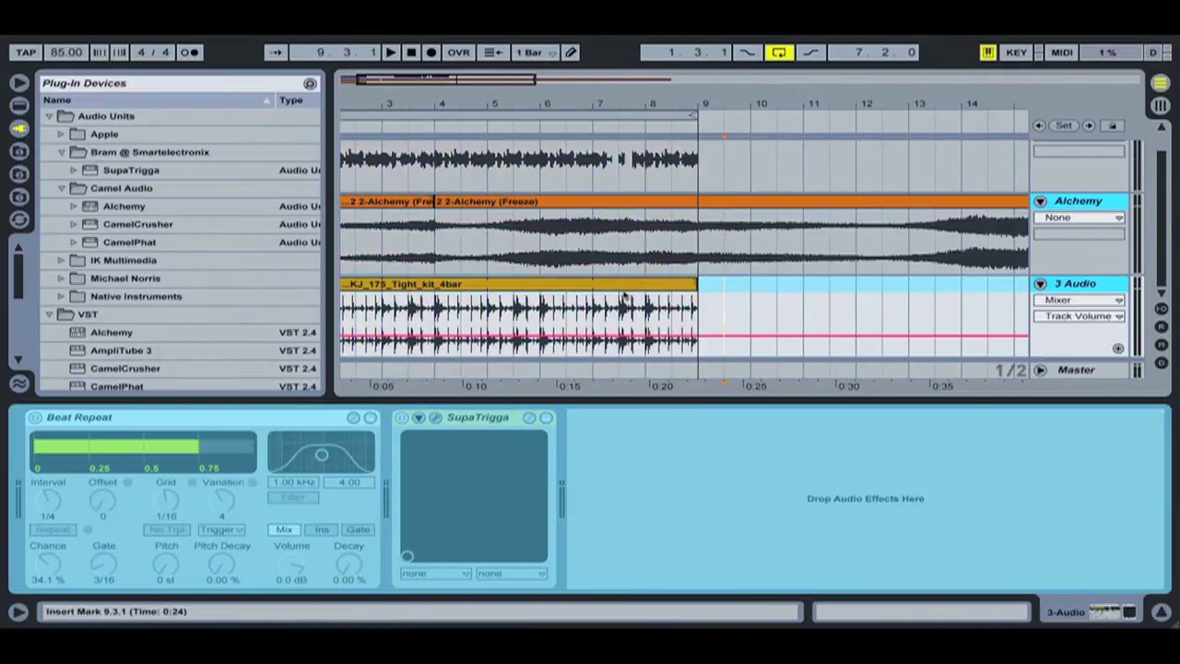
pyautogui.click(588, 291)
pyautogui.rightClick(588, 291)
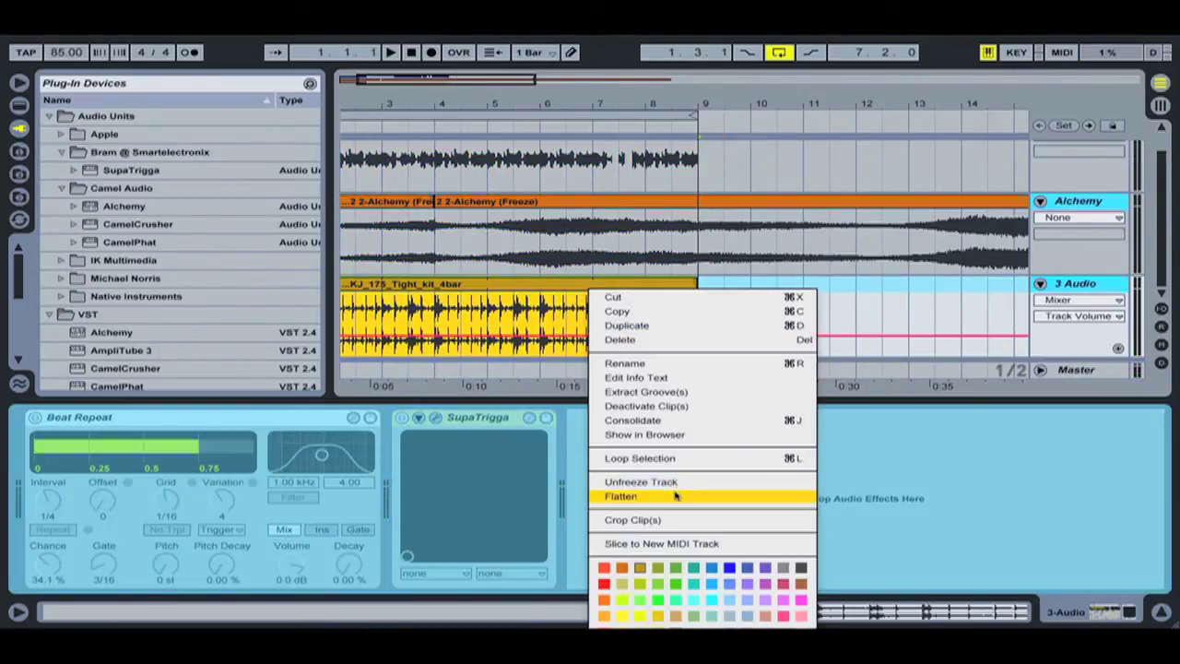
pyautogui.click(672, 499)
# Zoom in around bar 3 to inspect the flattened drum audio, then zoom back out
pyautogui.click(387, 313)
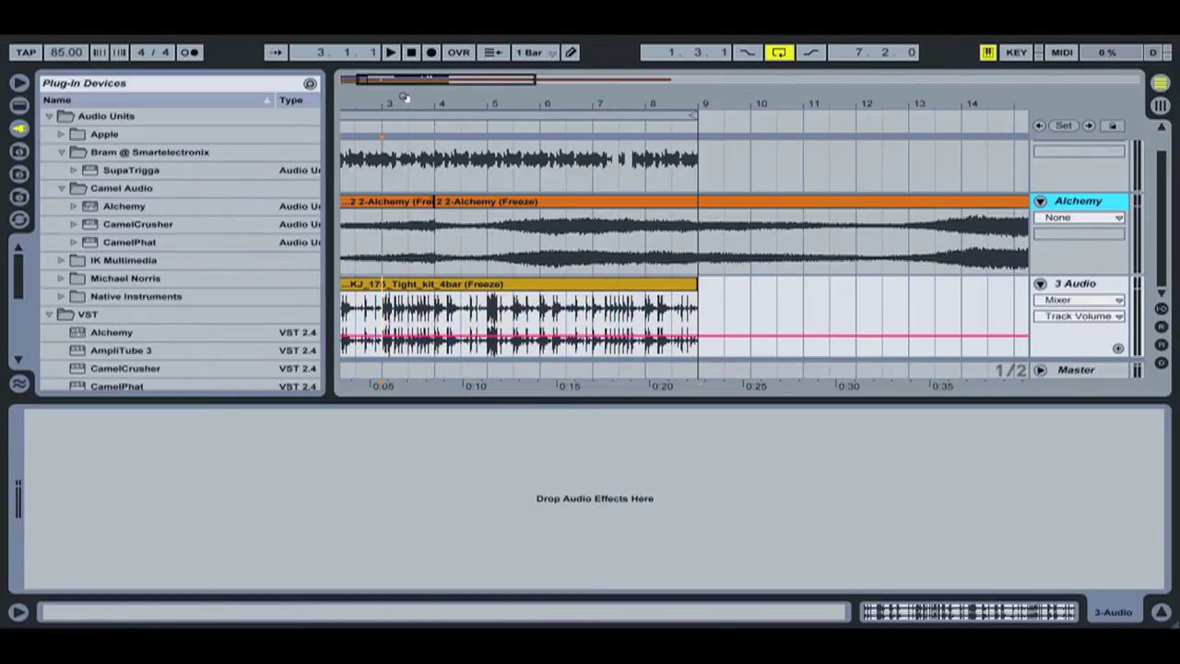
pyautogui.moveTo(405, 99); pyautogui.dragTo(405, 138)
pyautogui.press('+')
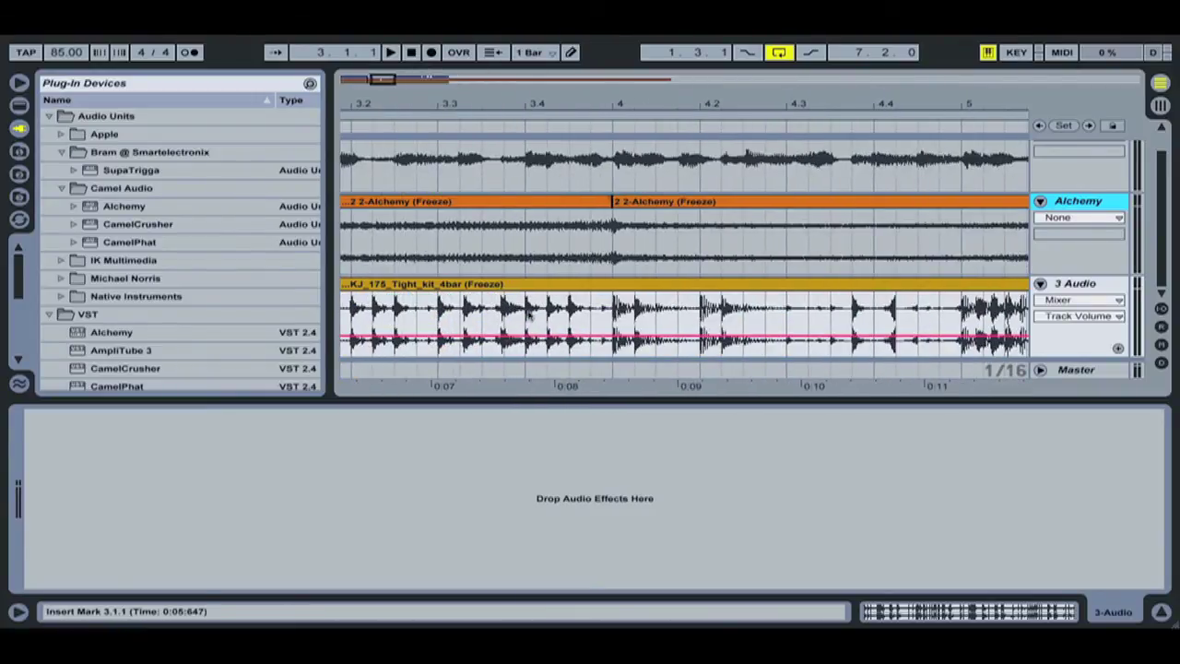
pyautogui.moveTo(529, 315); pyautogui.dragTo(608, 301)
pyautogui.moveTo(542, 111); pyautogui.dragTo(542, 74)
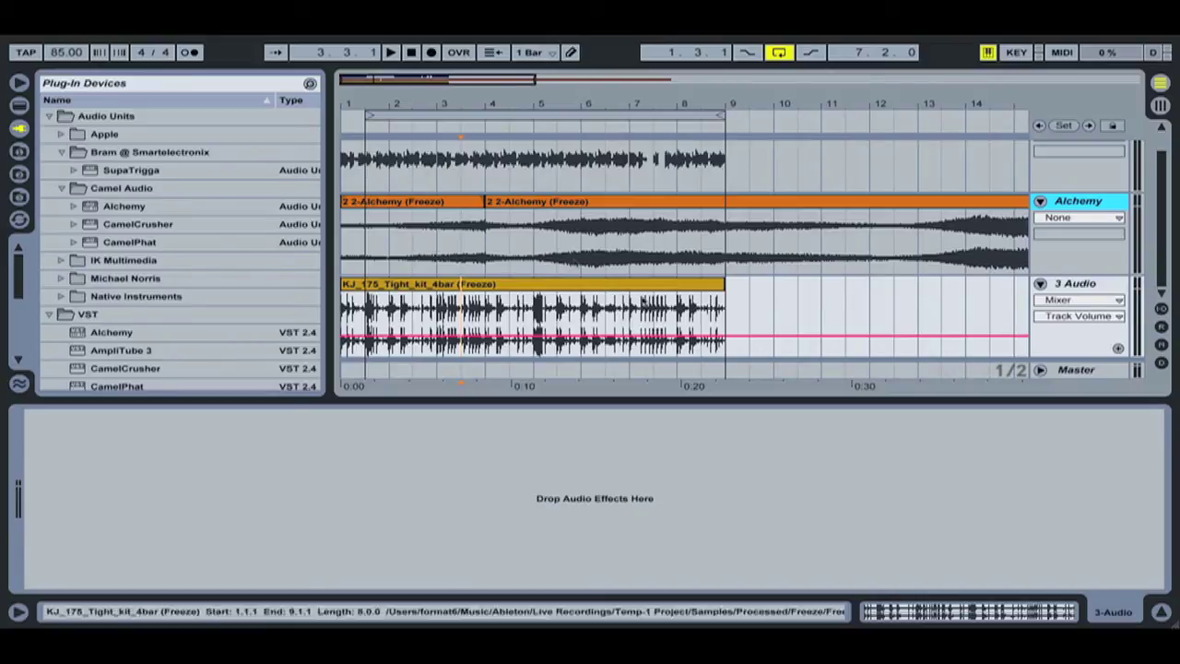
pyautogui.click(764, 314)
pyautogui.scroll(1, 764, 312)
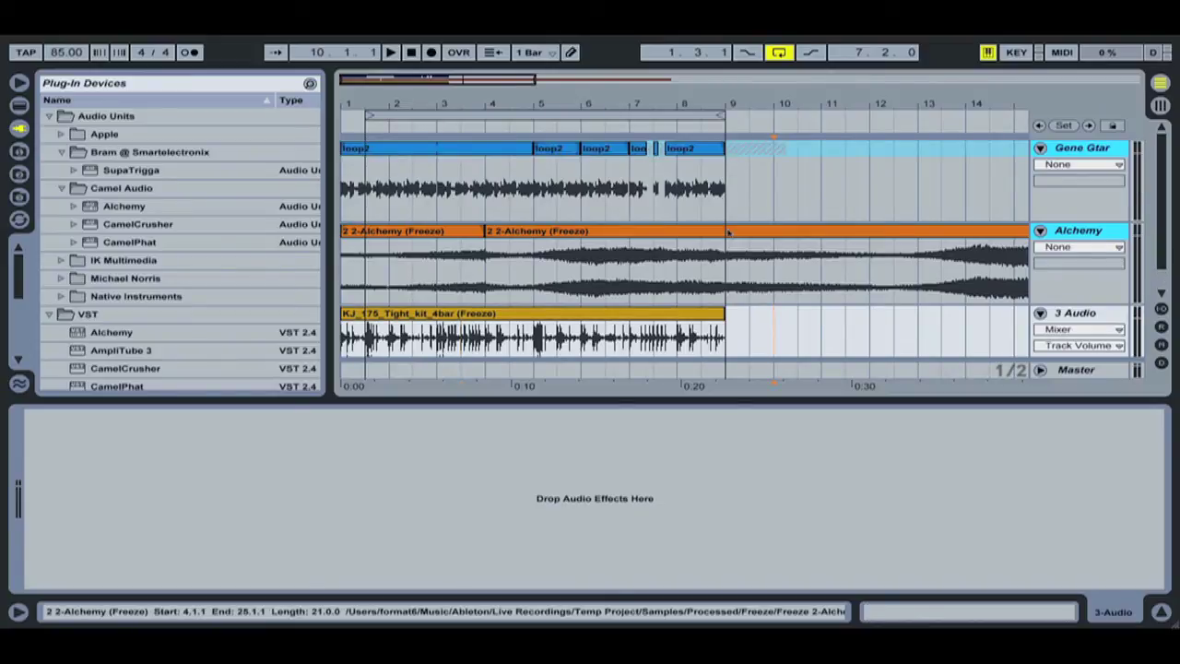